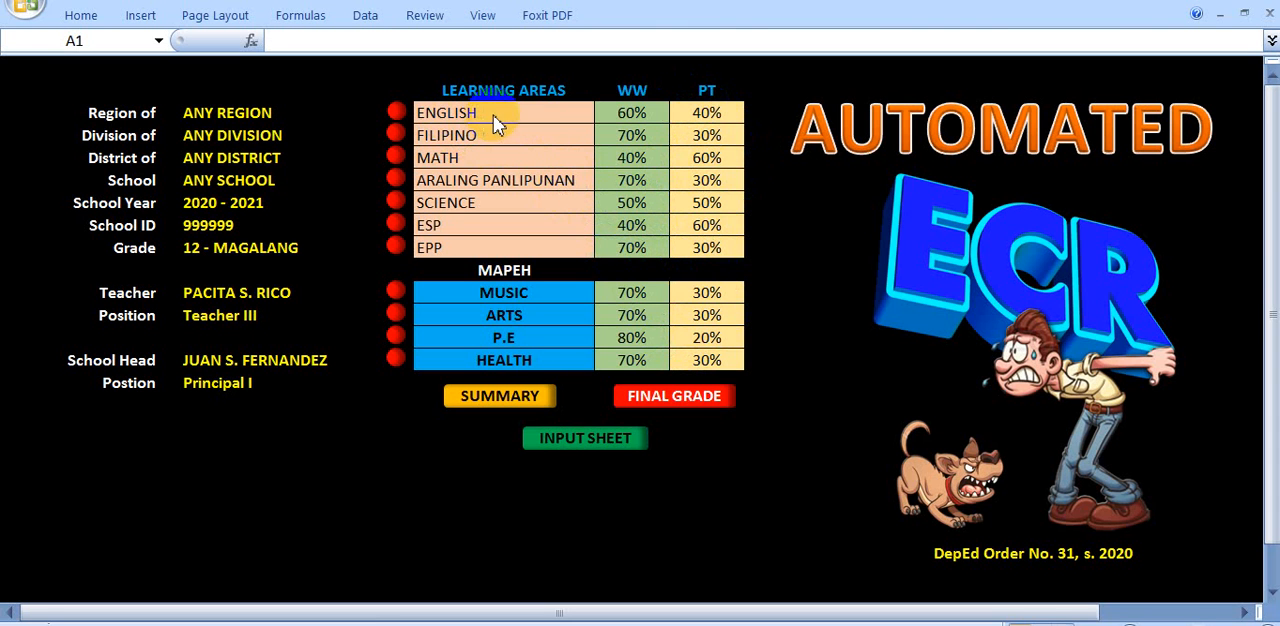
Open the English class record, check its print preview and close the preview
{"action": "left_click", "coordinate": [399, 116]}
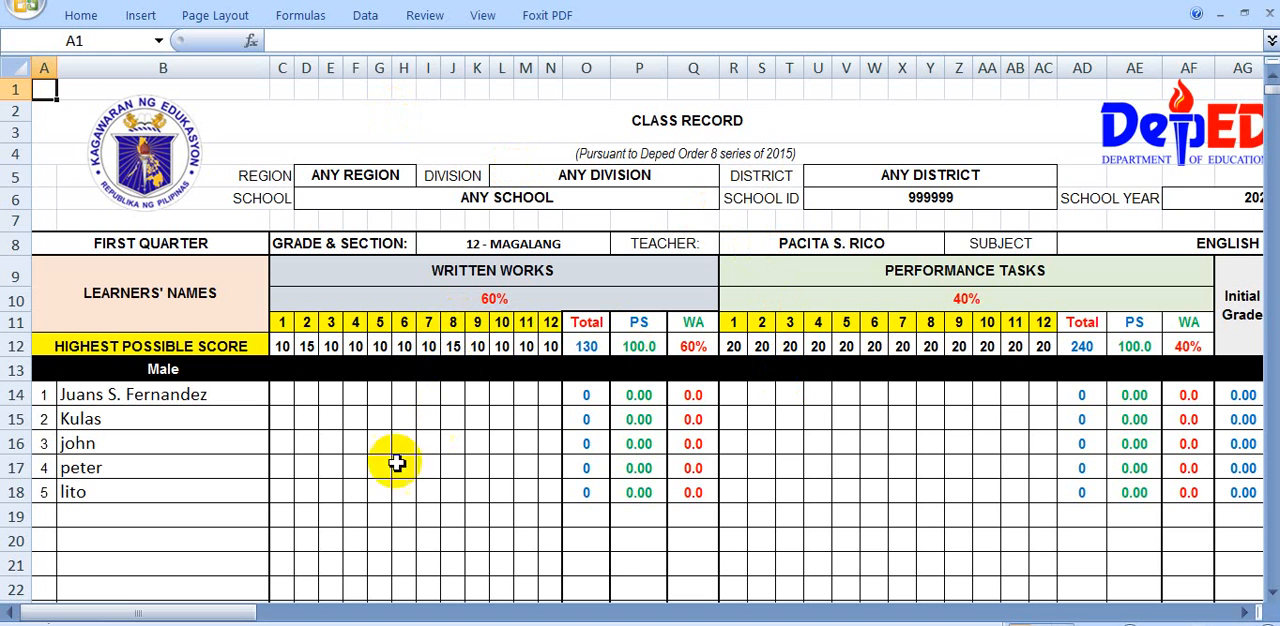
{"action": "left_click_drag", "start_coordinate": [243, 613], "coordinate": [177, 563]}
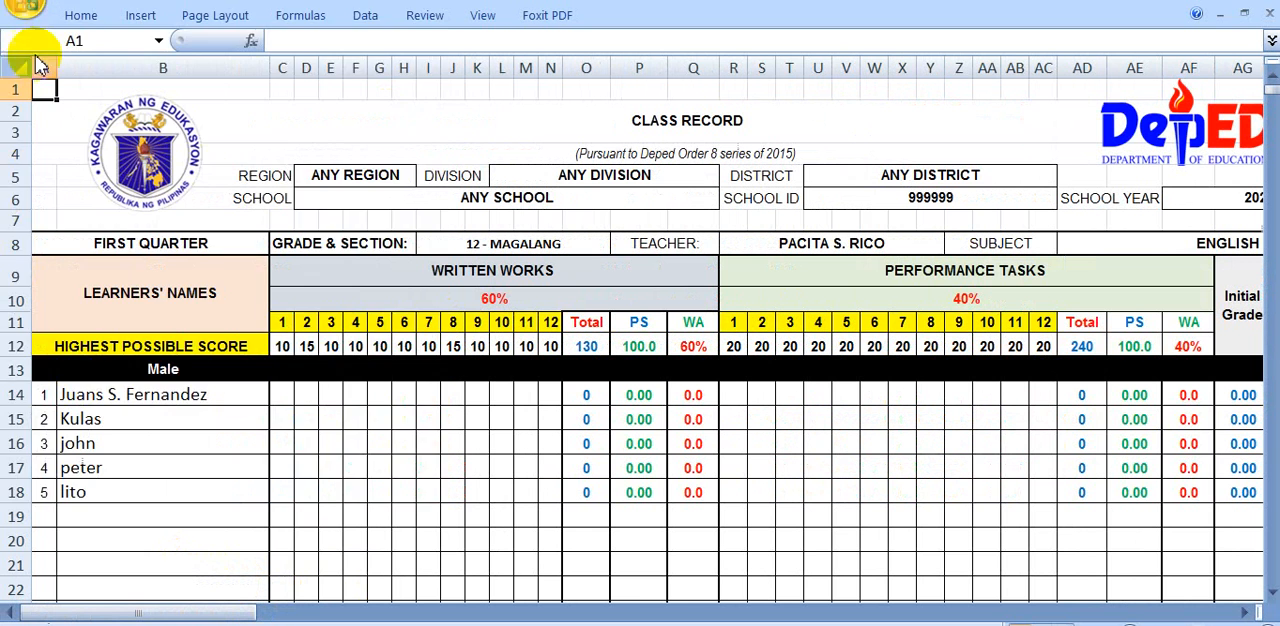
{"action": "left_click", "coordinate": [24, 12]}
{"action": "mouse_move", "coordinate": [80, 251]}
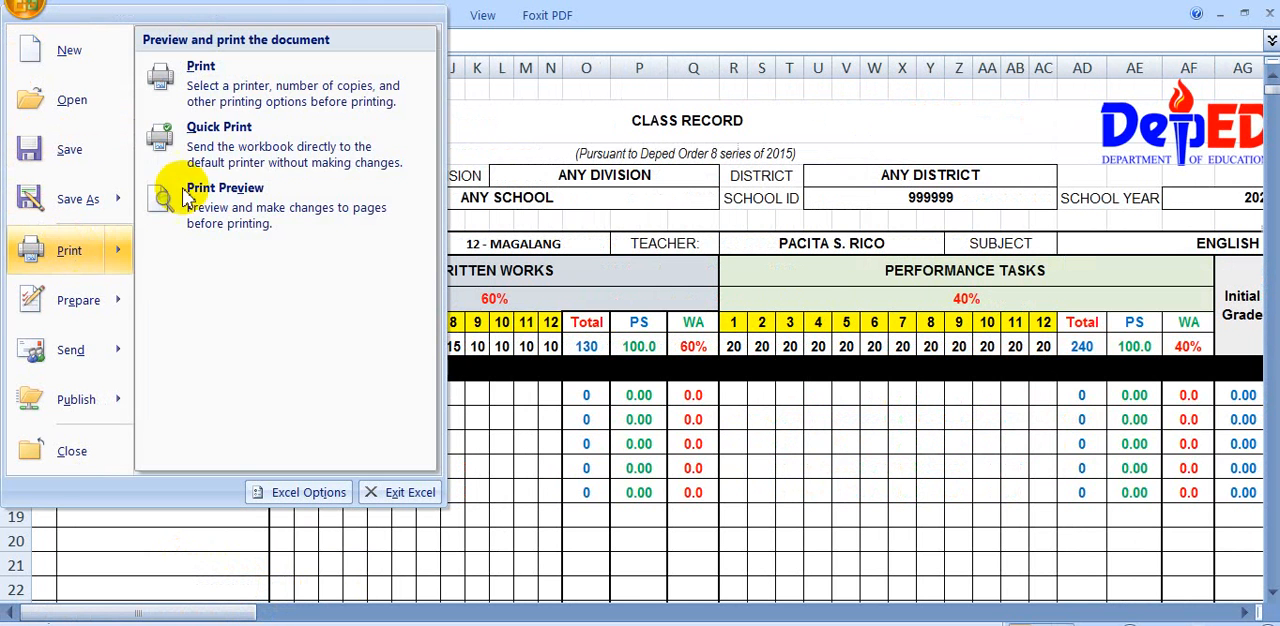
{"action": "left_click", "coordinate": [280, 195]}
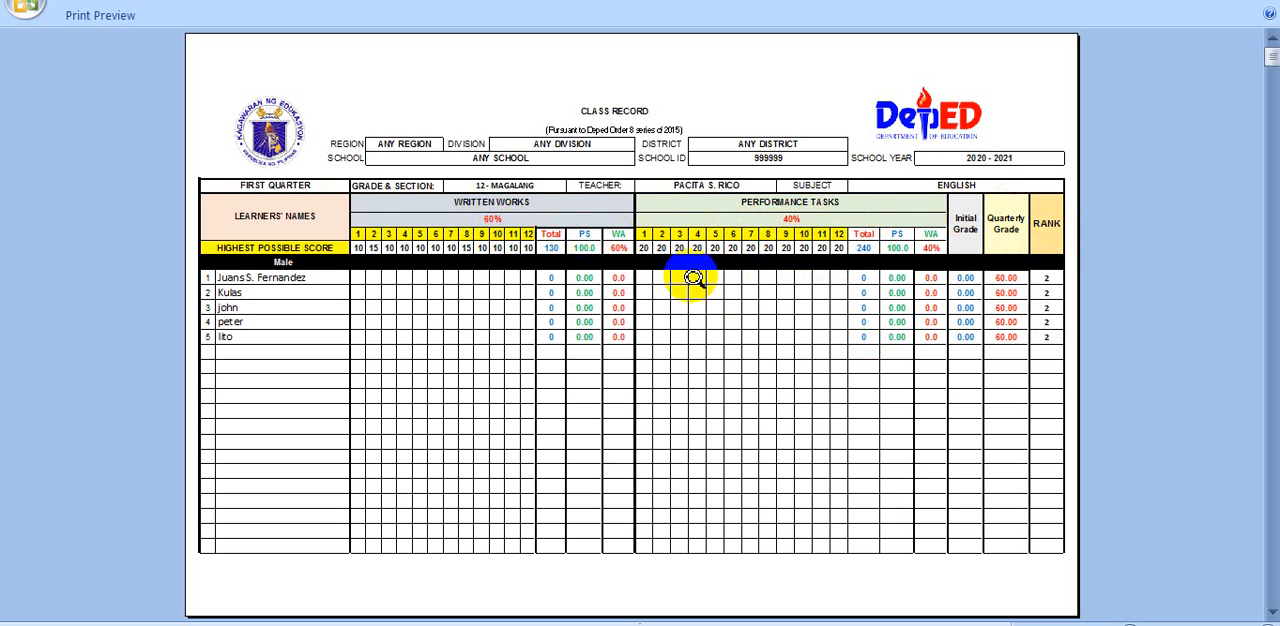
{"action": "left_click", "coordinate": [112, 18]}
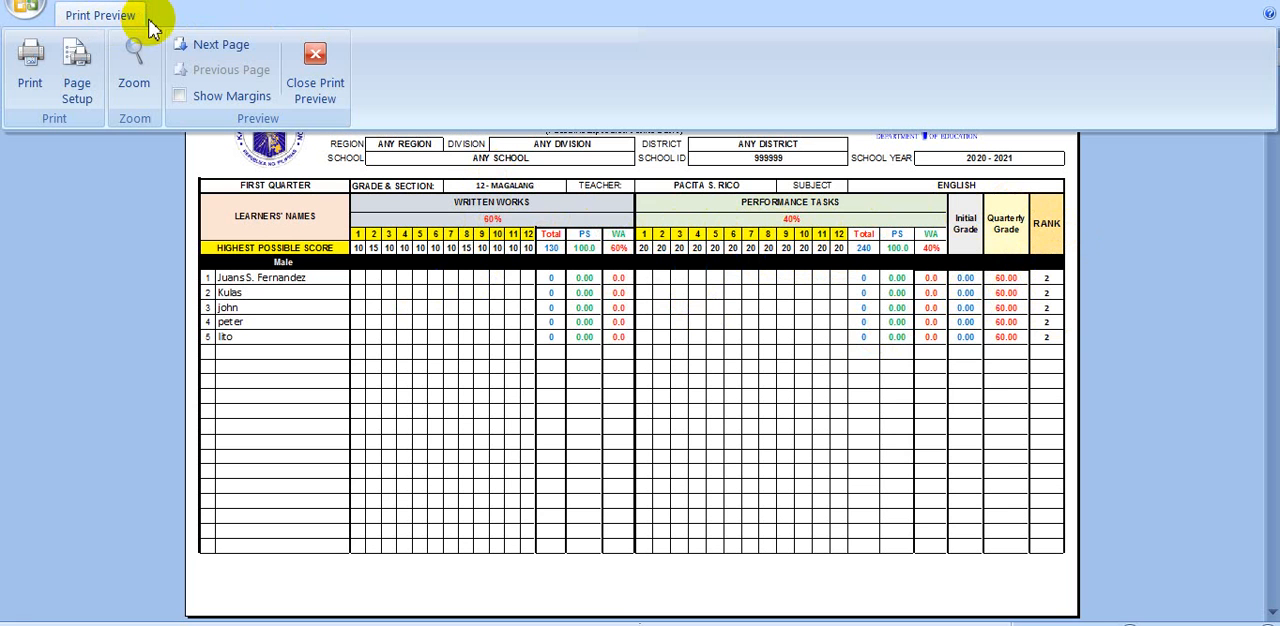
{"action": "left_click", "coordinate": [318, 52]}
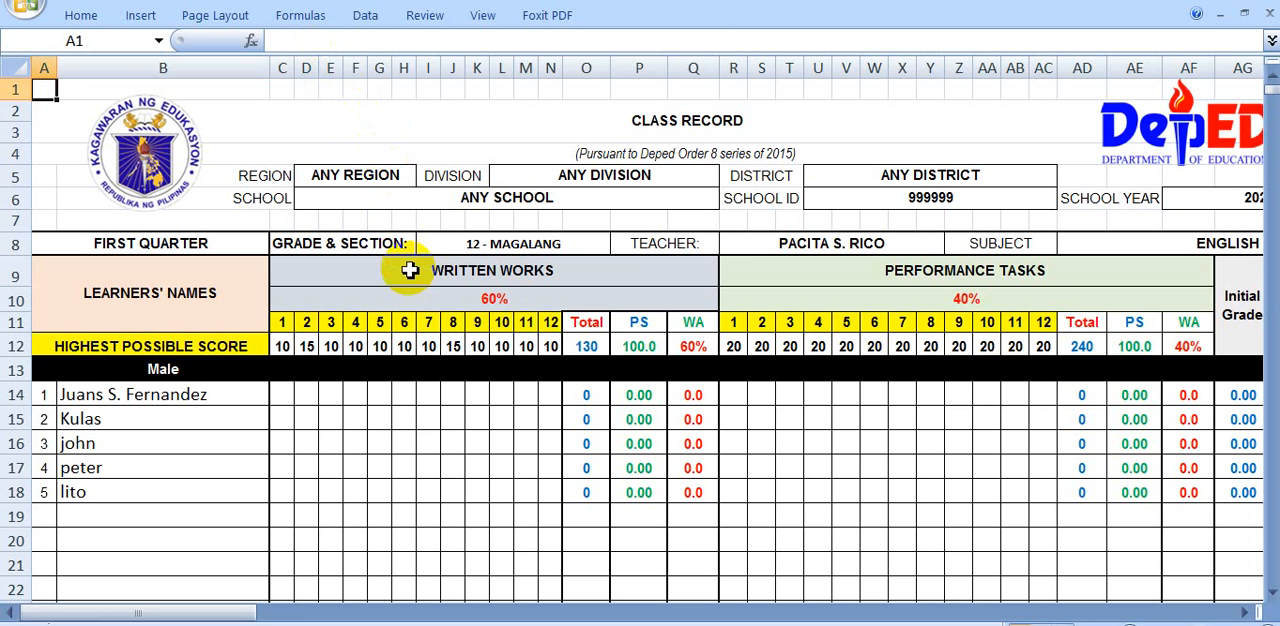
Look over the learner rows of the English class record, from the male list to the second list below row 74
{"action": "scroll", "coordinate": [371, 360], "scroll_direction": "down", "scroll_amount": 3}
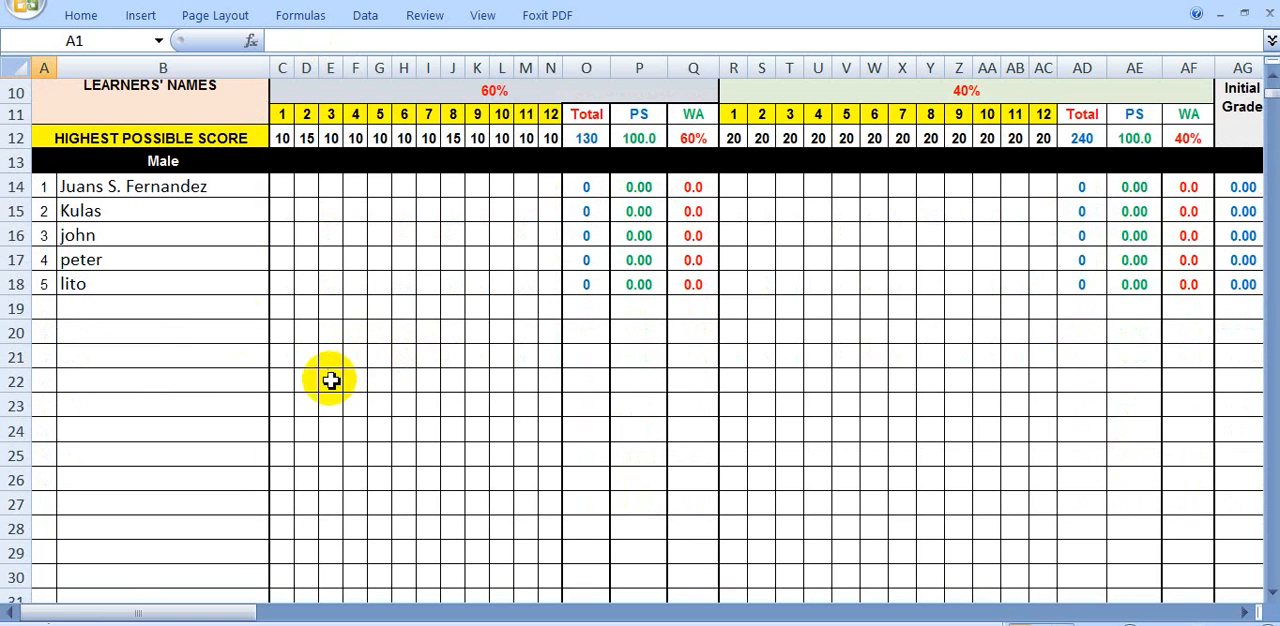
{"action": "scroll", "coordinate": [196, 303], "scroll_direction": "down", "scroll_amount": 7}
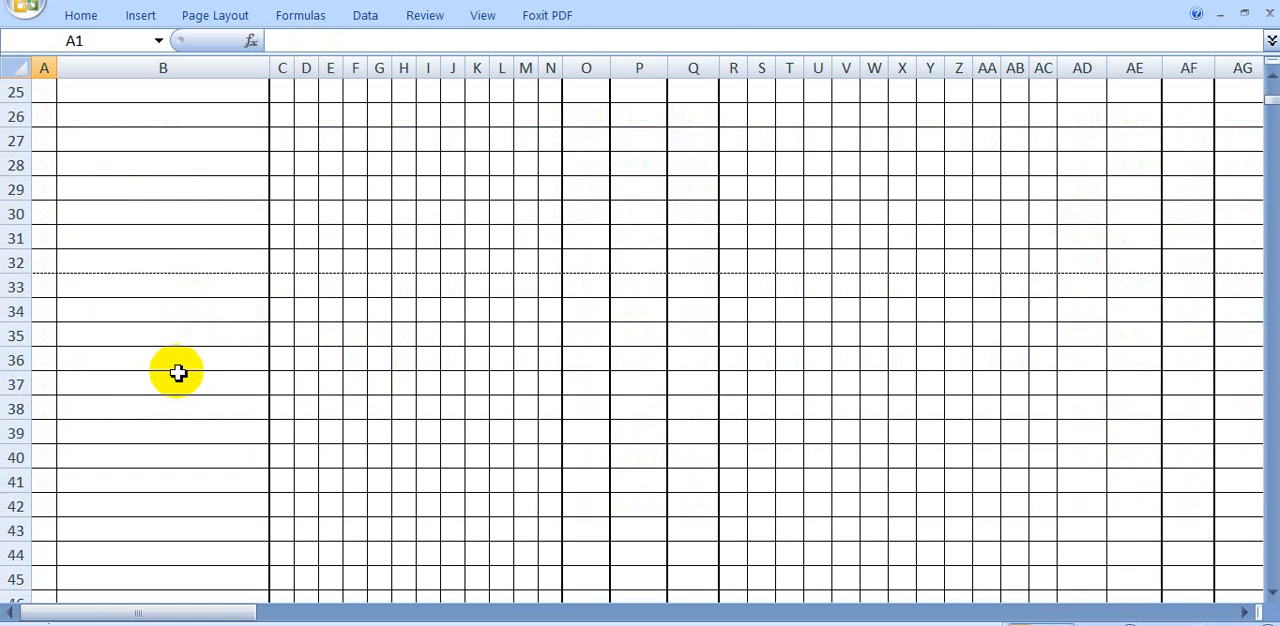
{"action": "scroll", "coordinate": [178, 376], "scroll_direction": "down", "scroll_amount": 10}
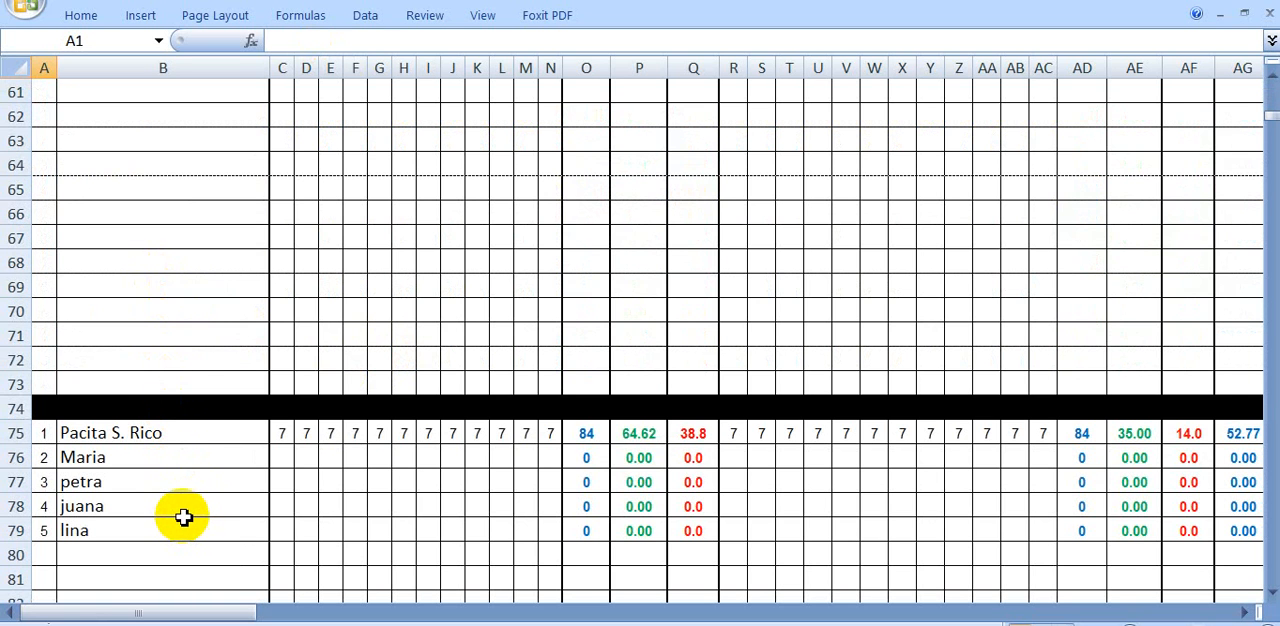
{"action": "left_click", "coordinate": [174, 406]}
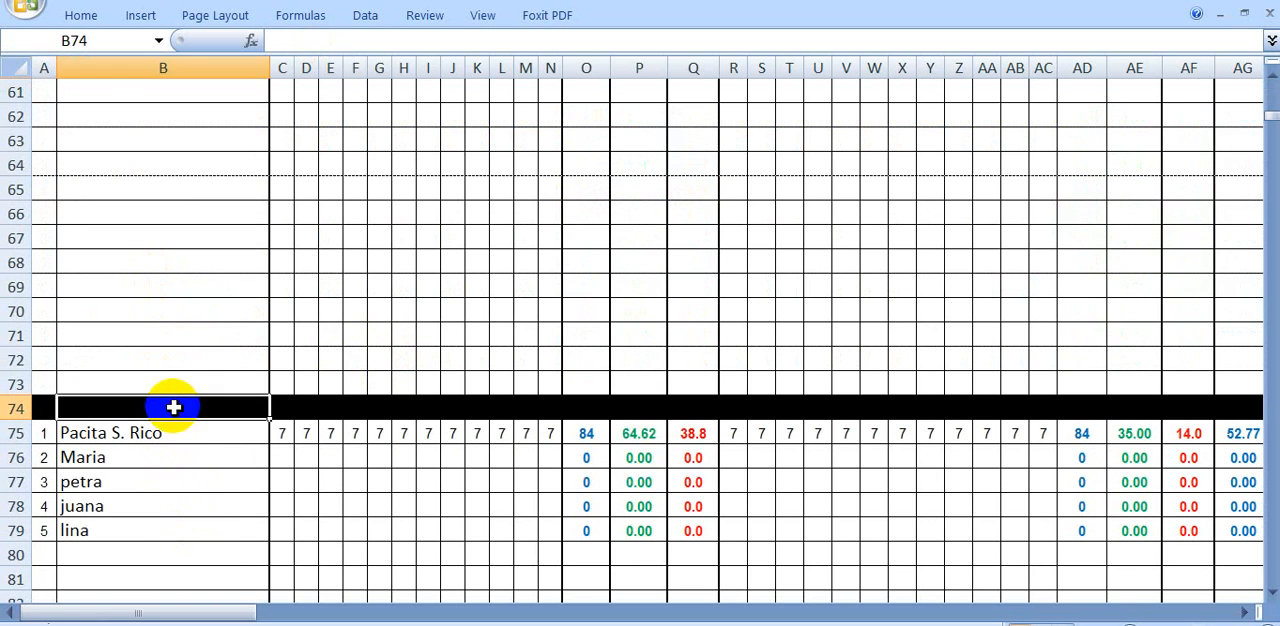
{"action": "scroll", "coordinate": [545, 305], "scroll_direction": "down", "scroll_amount": 3}
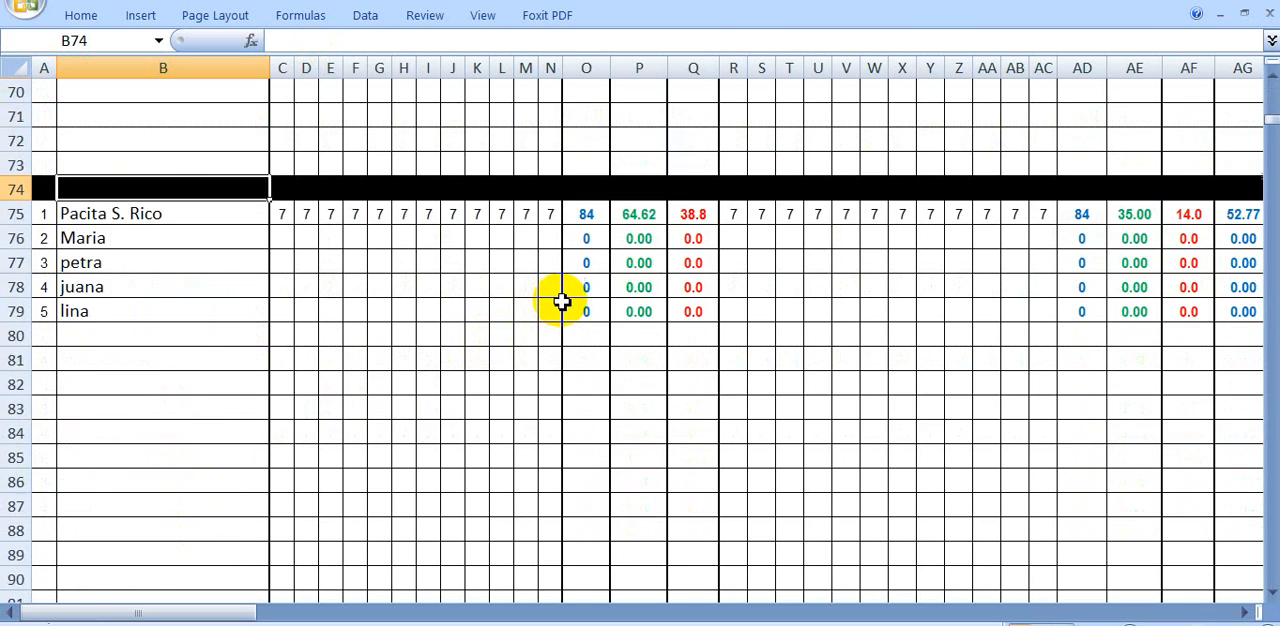
{"action": "scroll", "coordinate": [691, 309], "scroll_direction": "up", "scroll_amount": 12}
{"action": "scroll", "coordinate": [690, 313], "scroll_direction": "up", "scroll_amount": 10}
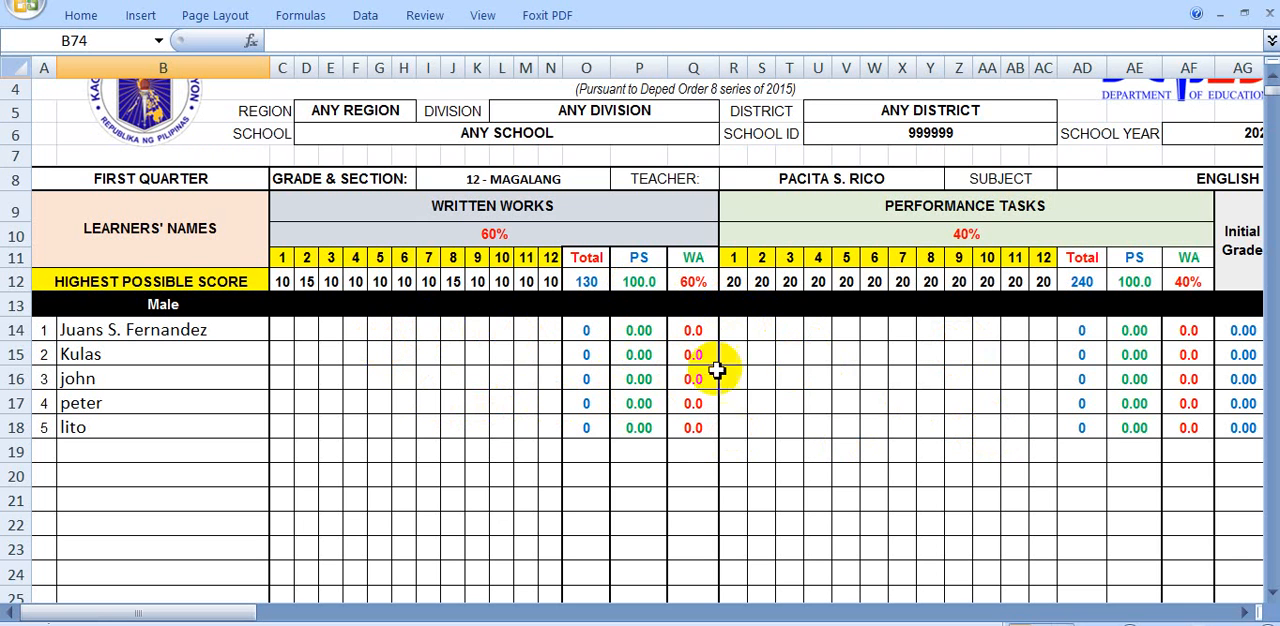
Clear Written Works item numbers 11 and 12 and their highest possible scores in the English class record
{"action": "left_click", "coordinate": [527, 260]}
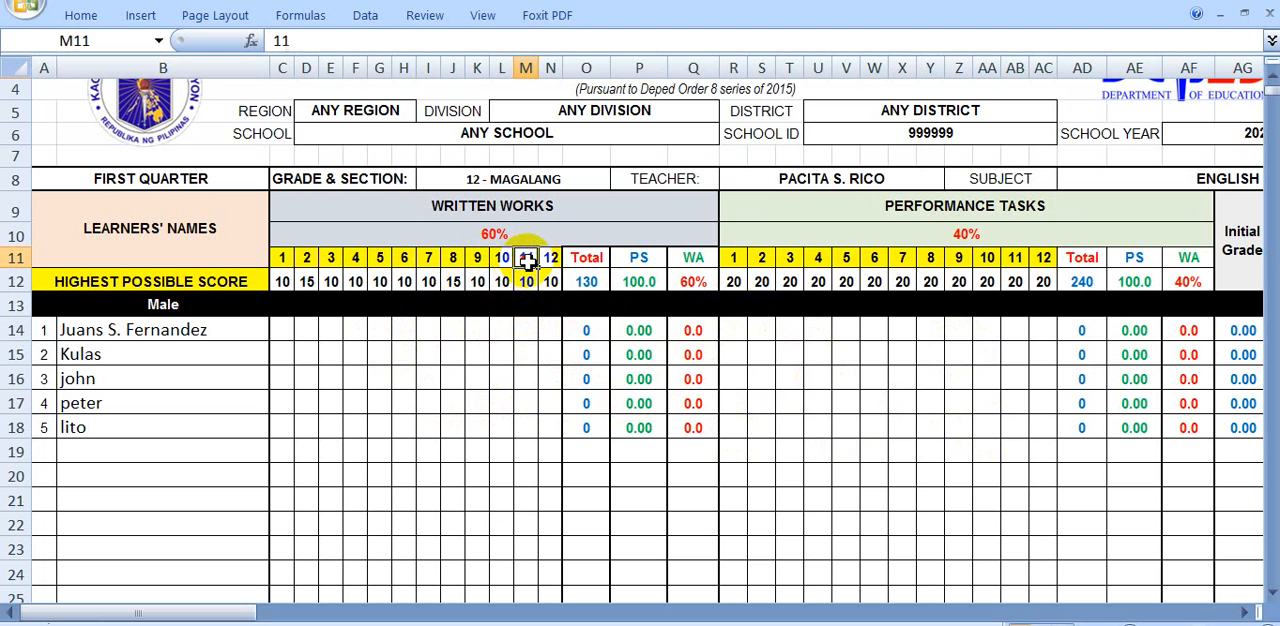
{"action": "key", "text": "BackSpace"}
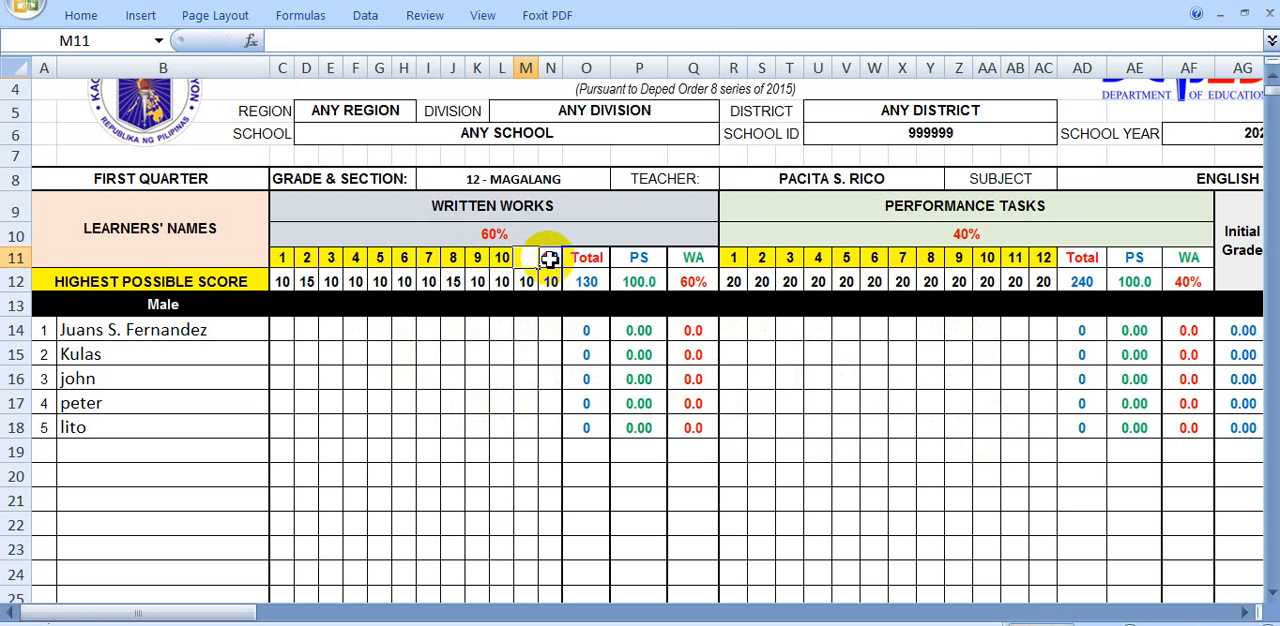
{"action": "left_click", "coordinate": [550, 260]}
{"action": "key", "text": "BackSpace"}
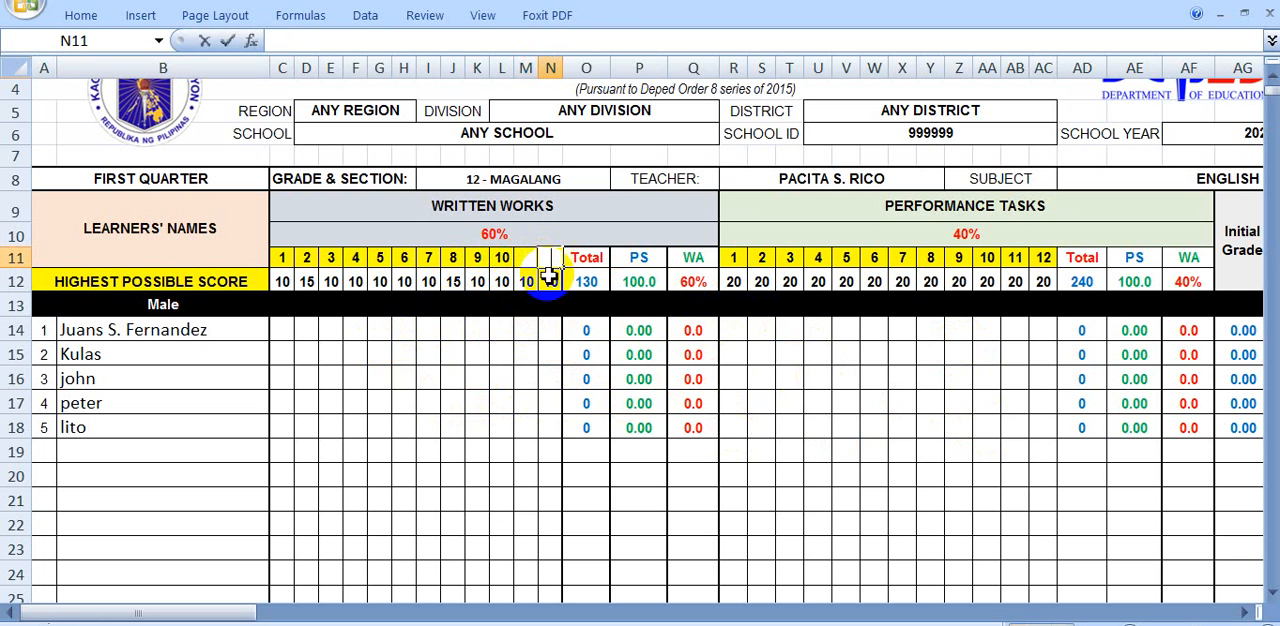
{"action": "left_click", "coordinate": [550, 283]}
{"action": "key", "text": "BackSpace"}
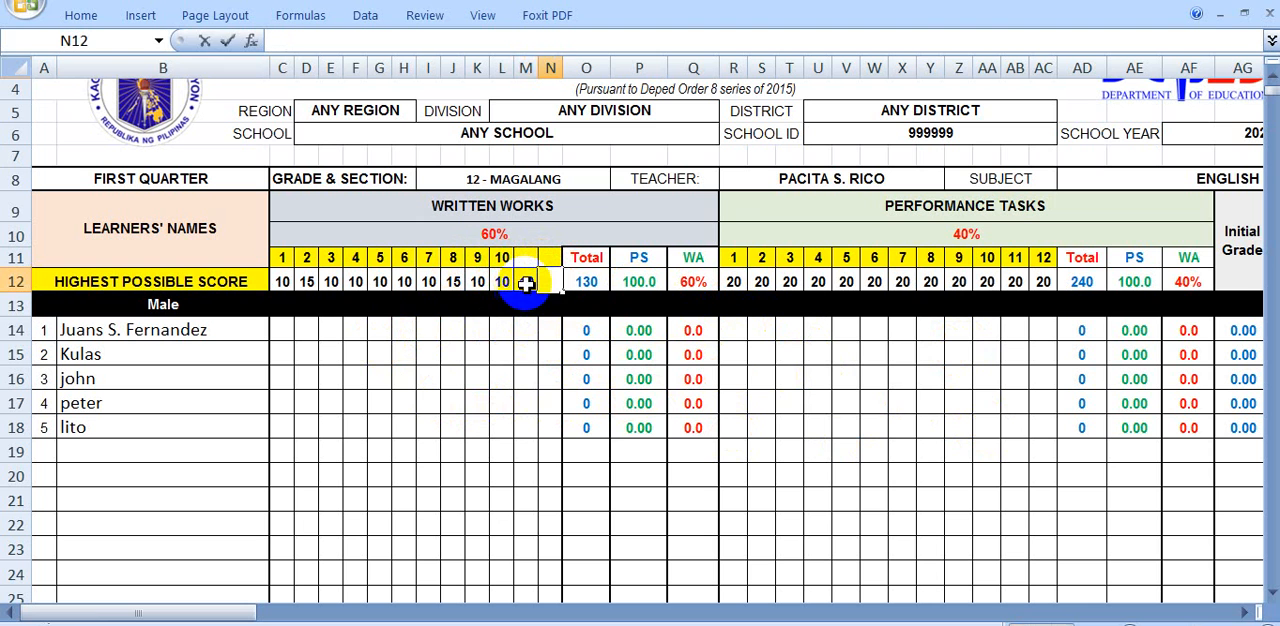
{"action": "left_click", "coordinate": [527, 283]}
{"action": "key", "text": "BackSpace"}
{"action": "left_click", "coordinate": [505, 406]}
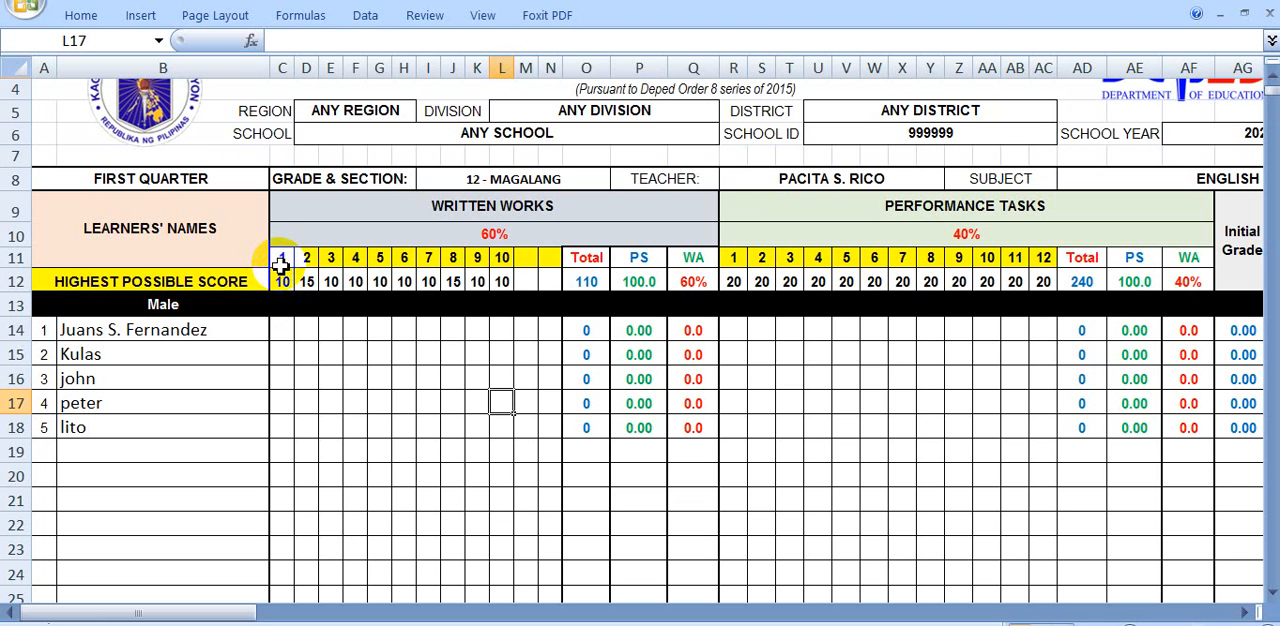
Try to enter 13 as the first male learner's score for Written Works item 1
{"action": "left_click", "coordinate": [282, 328]}
{"action": "type", "text": "1"}
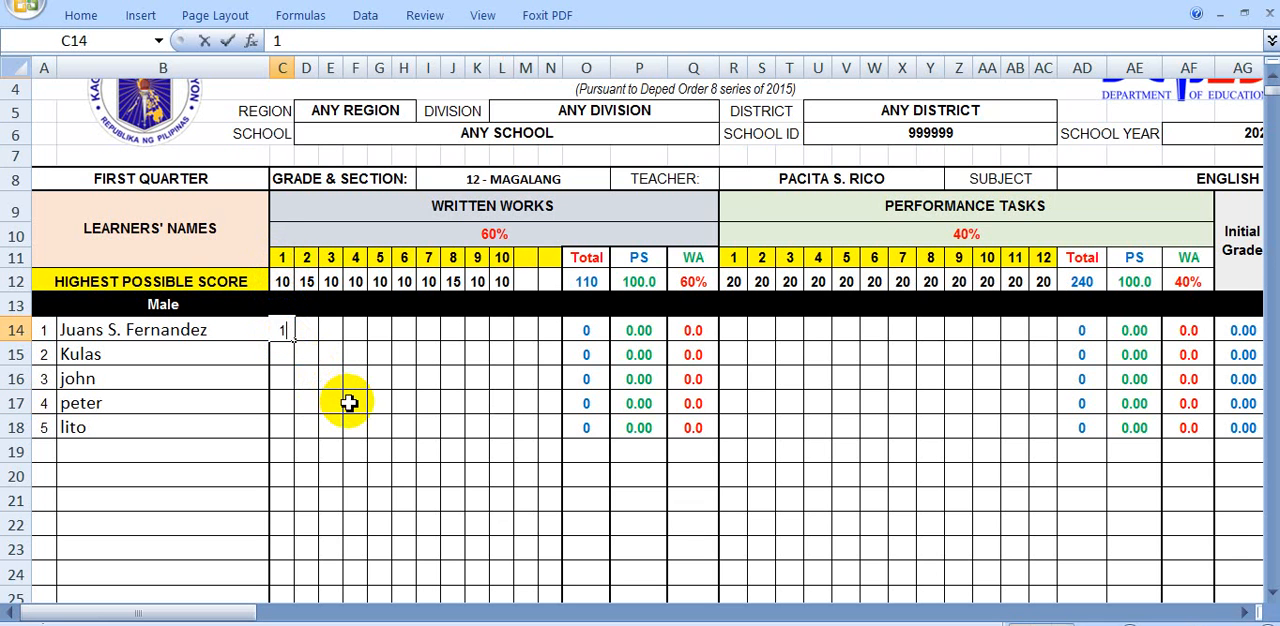
{"action": "type", "text": "3"}
{"action": "left_click", "coordinate": [367, 409]}
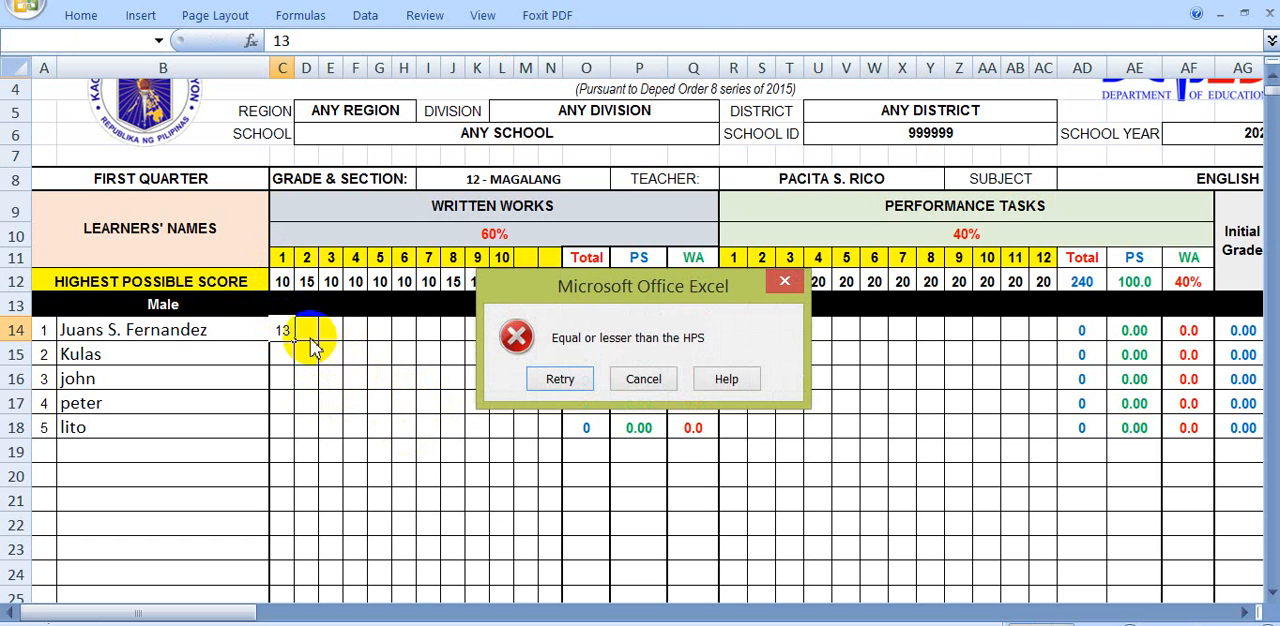
{"action": "left_click", "coordinate": [785, 283]}
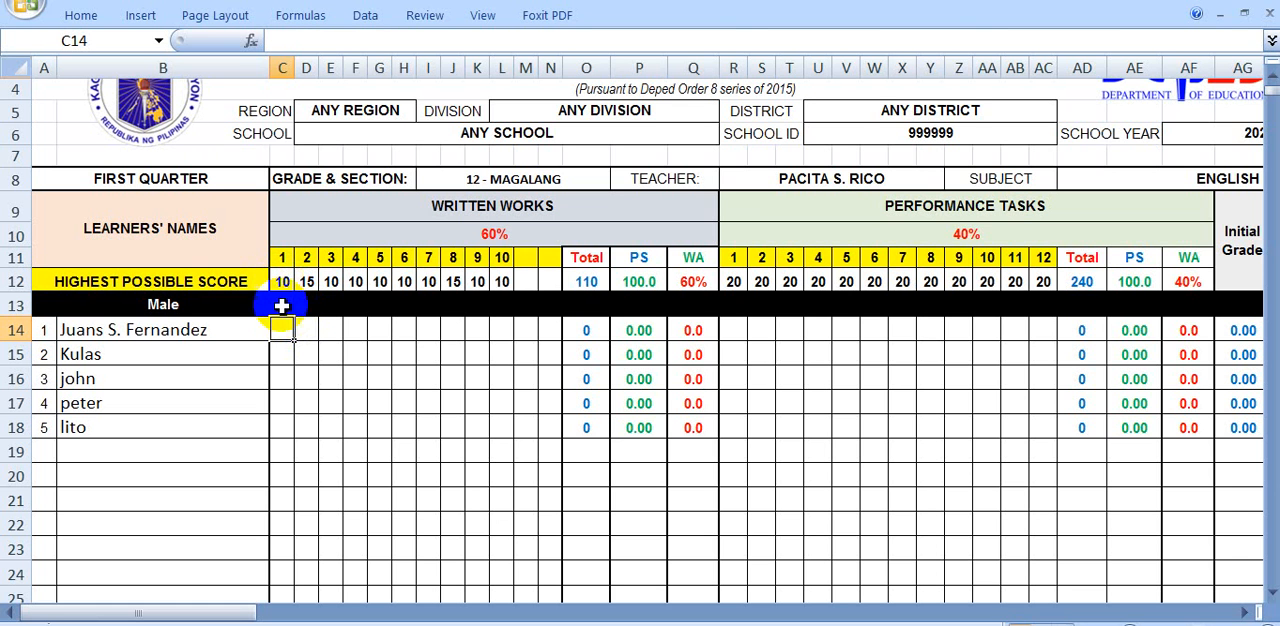
Enter 10 as the first male learner's score for Written Works item 1 and return to the home sheet
{"action": "type", "text": "10"}
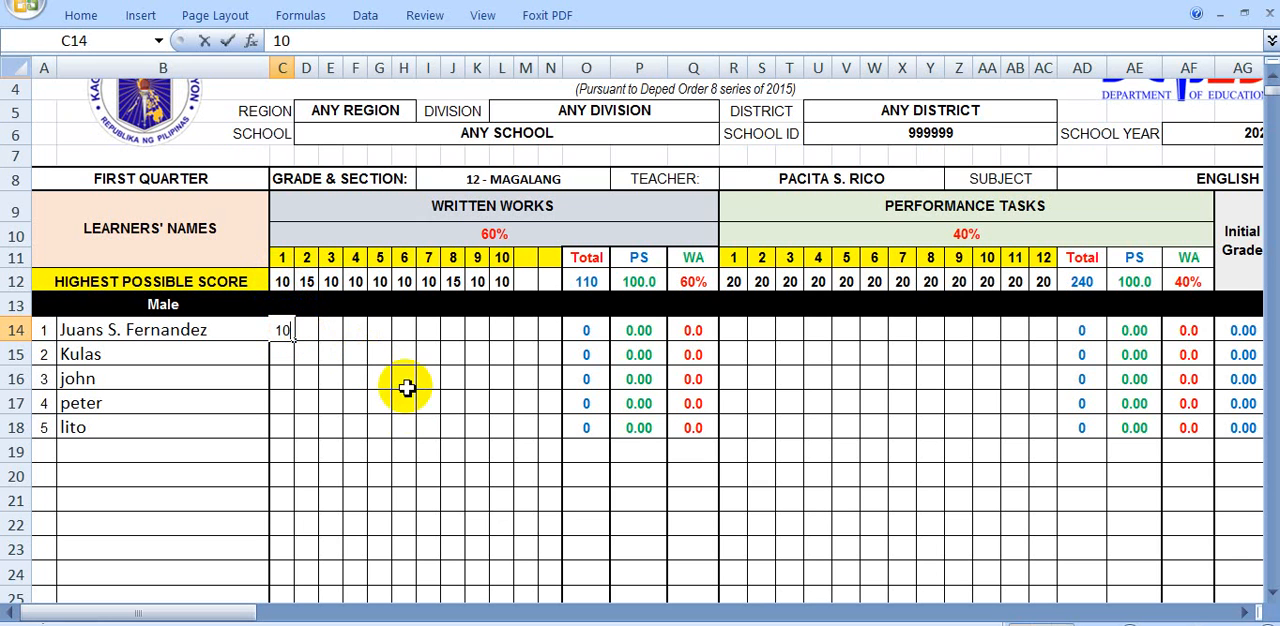
{"action": "left_click", "coordinate": [408, 408]}
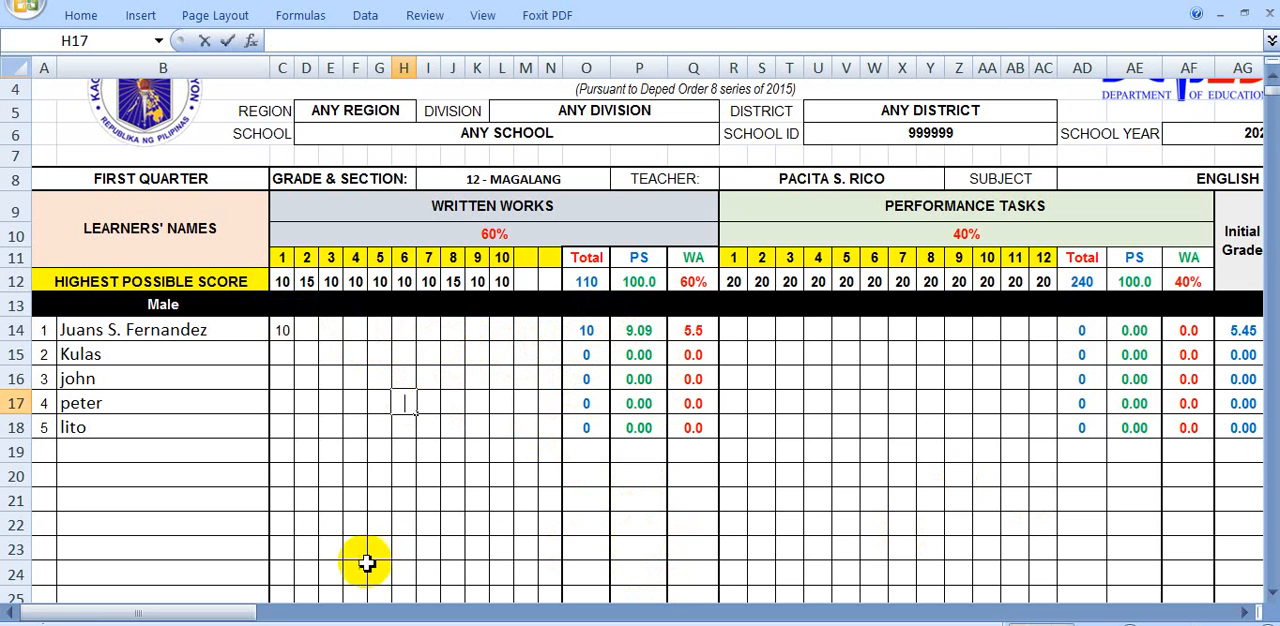
{"action": "left_click_drag", "start_coordinate": [237, 613], "coordinate": [286, 610]}
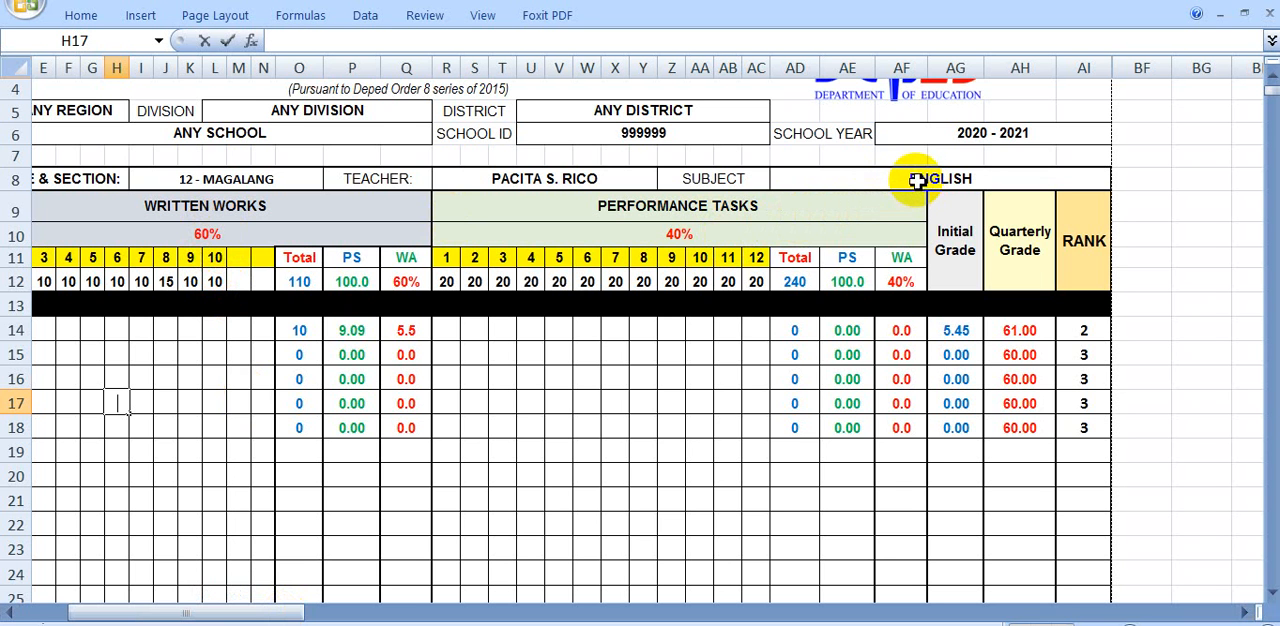
{"action": "left_click_drag", "start_coordinate": [296, 612], "coordinate": [480, 612]}
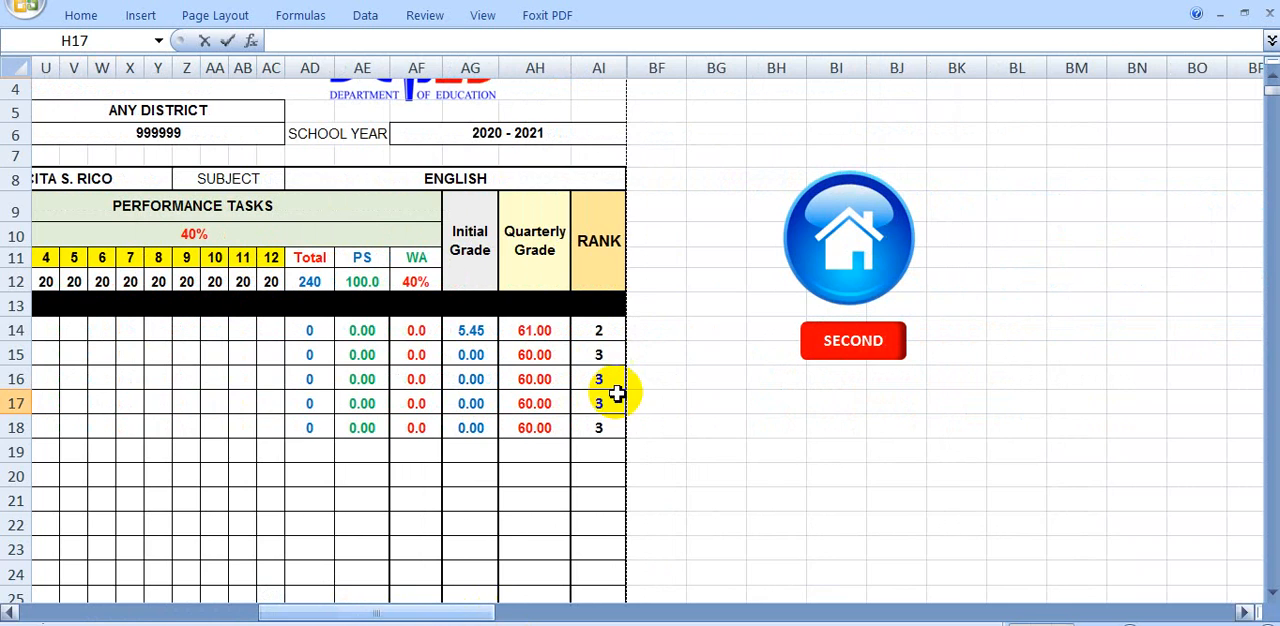
{"action": "left_click", "coordinate": [843, 262]}
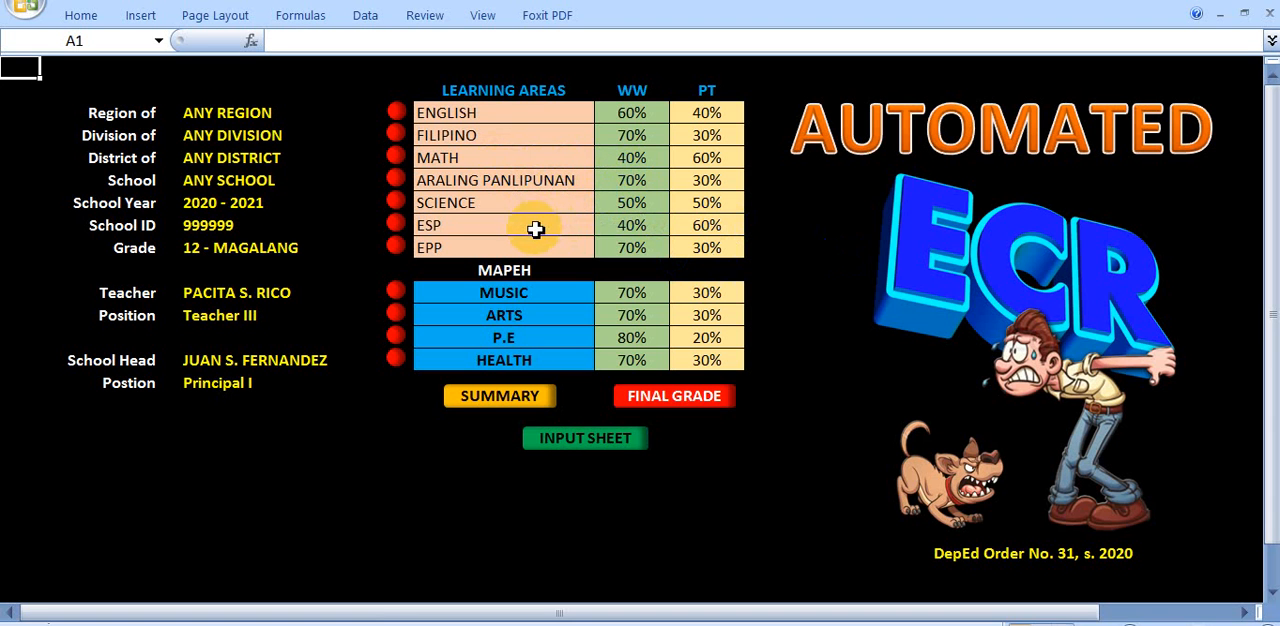
Check the EPP class record across to its grade columns and return to the home sheet
{"action": "left_click", "coordinate": [459, 249]}
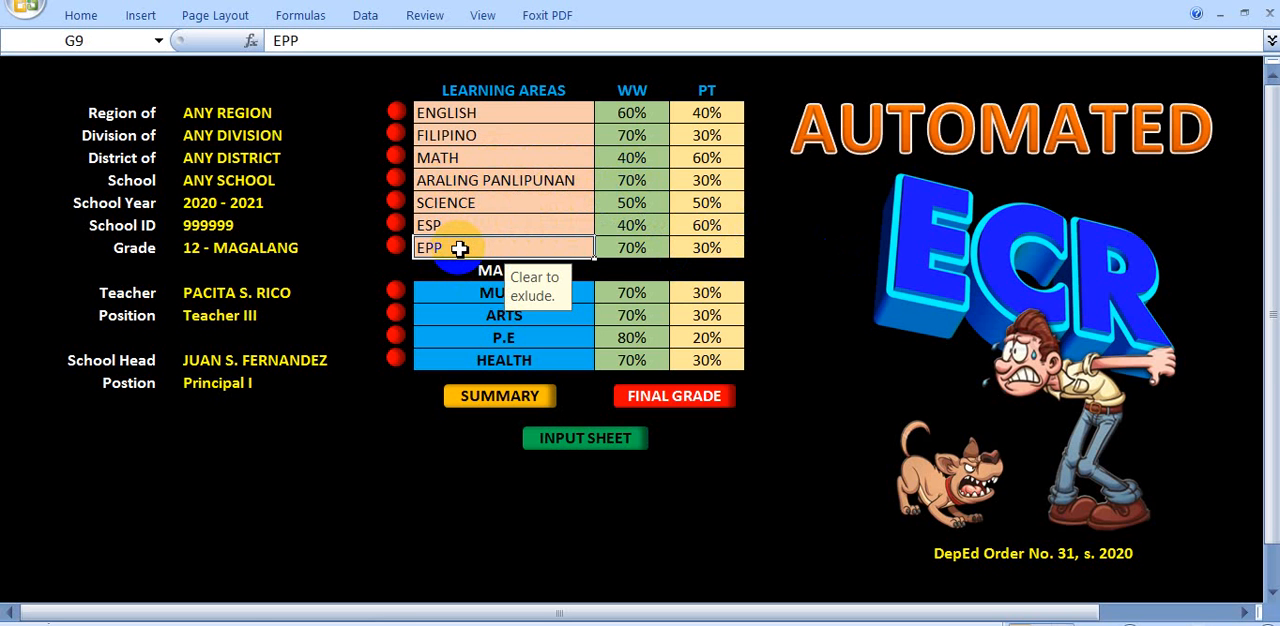
{"action": "left_click", "coordinate": [402, 254]}
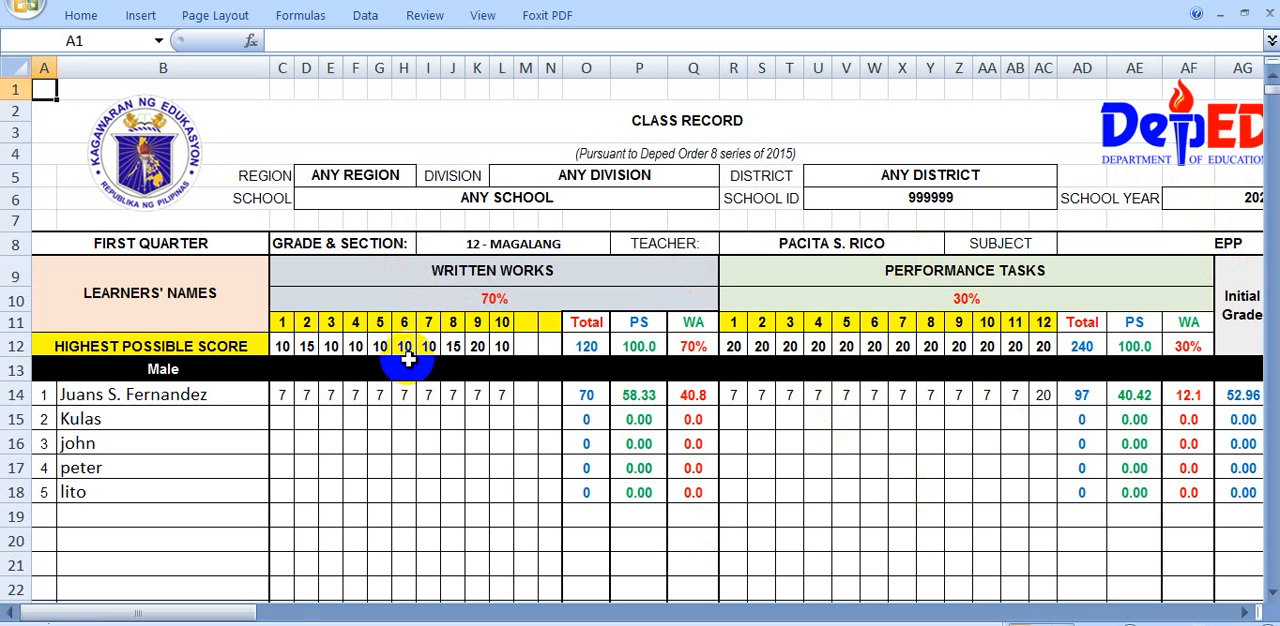
{"action": "left_click_drag", "start_coordinate": [225, 612], "coordinate": [371, 611]}
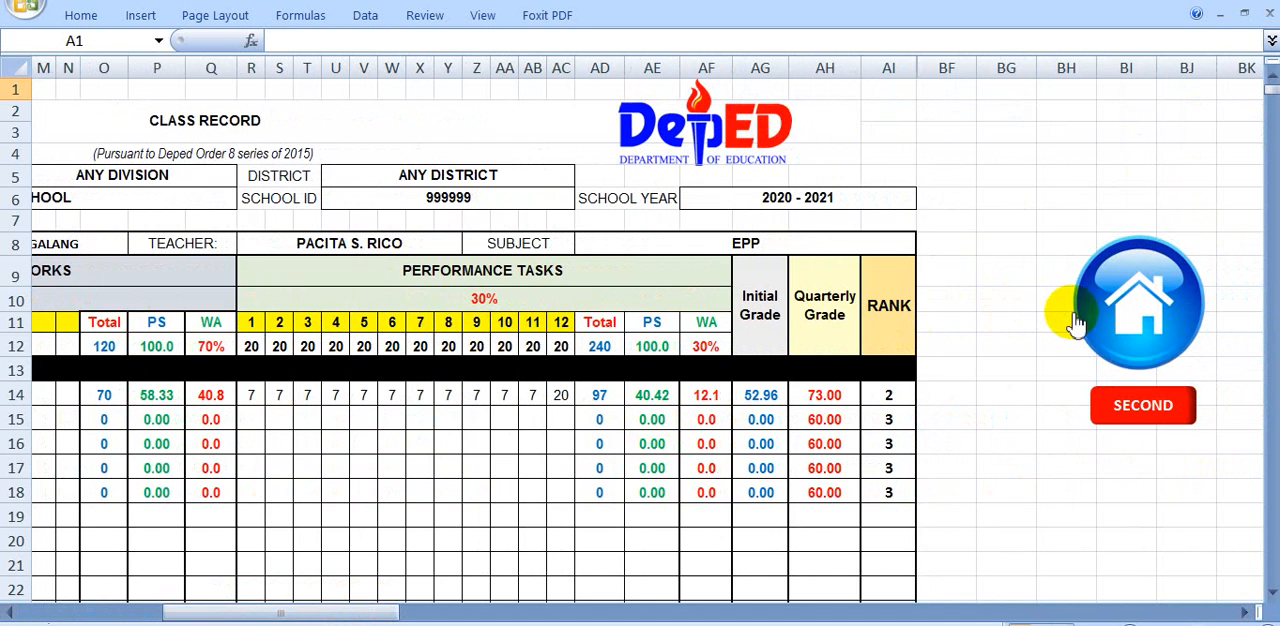
{"action": "left_click", "coordinate": [1138, 302]}
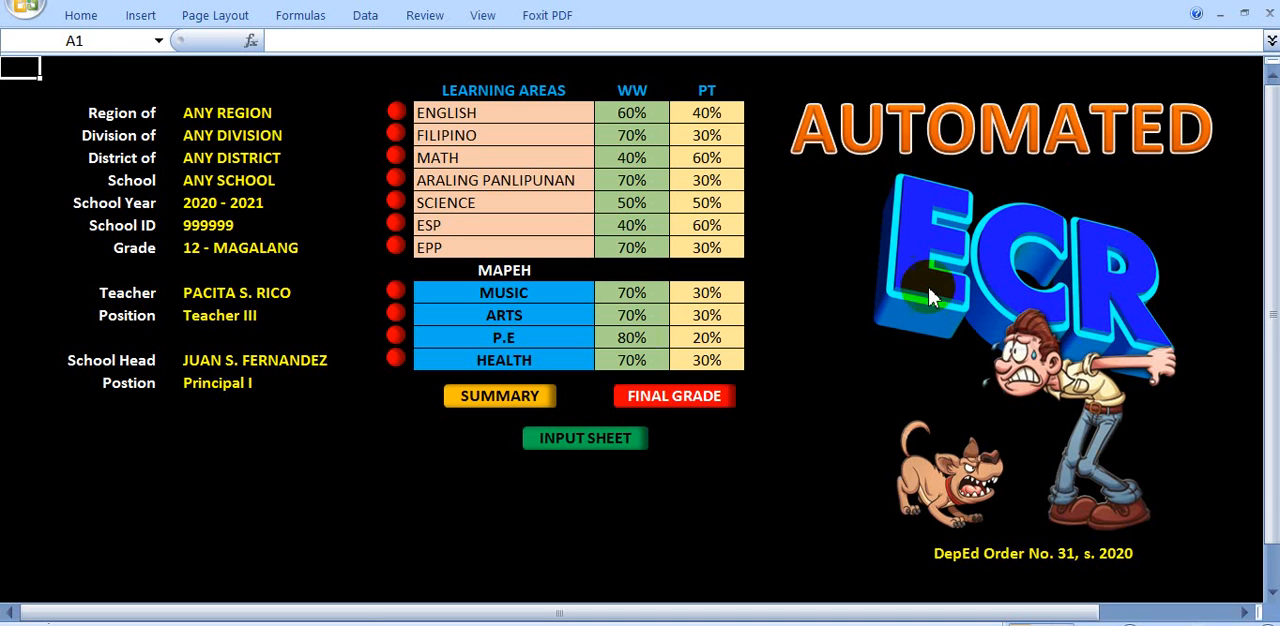
Replace the EPP learning area with MTB and set its WW and PT weights to 50% each
{"action": "left_click", "coordinate": [491, 250]}
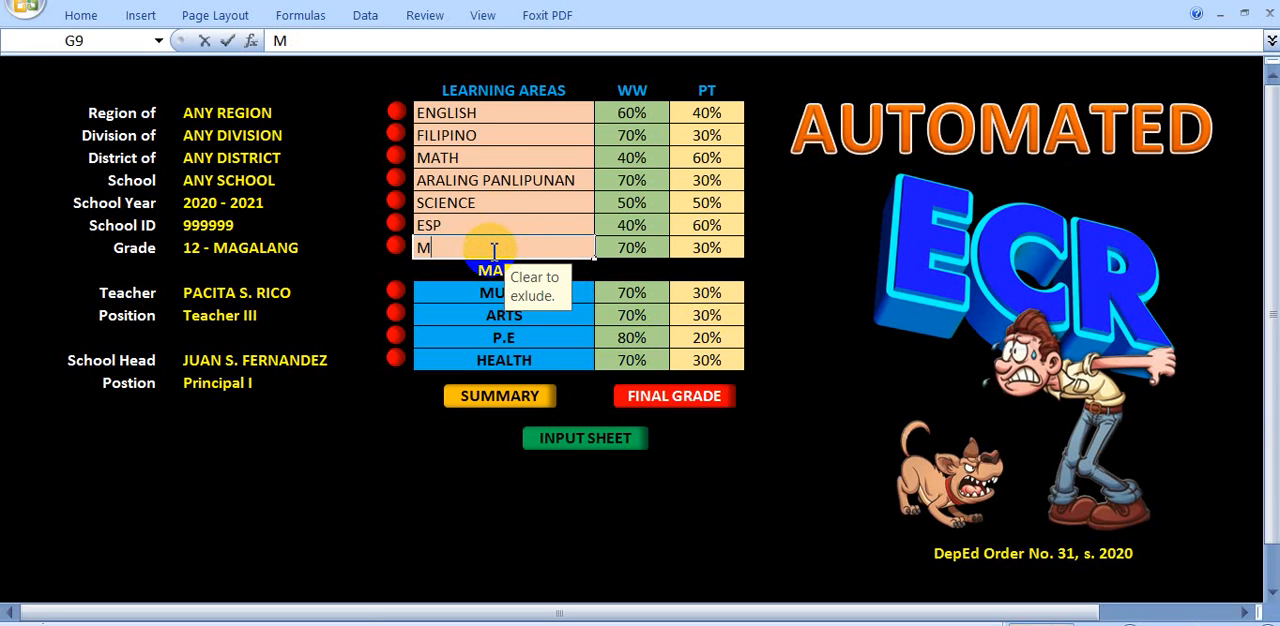
{"action": "left_click", "coordinate": [622, 251]}
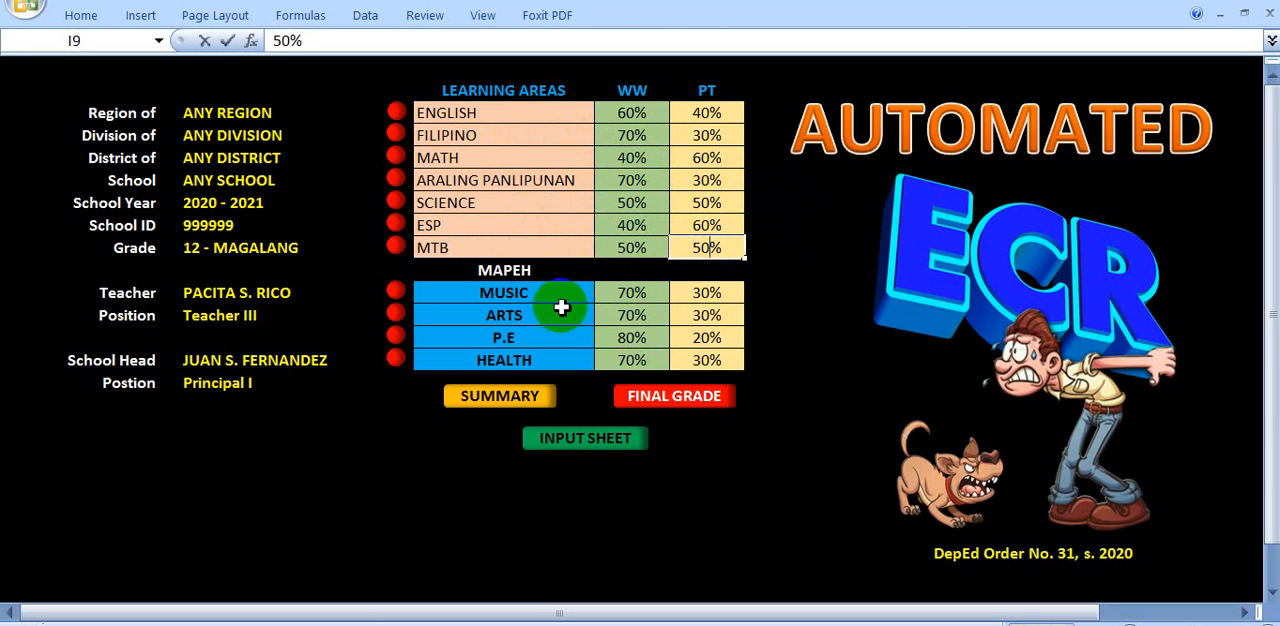
{"action": "left_click", "coordinate": [368, 446]}
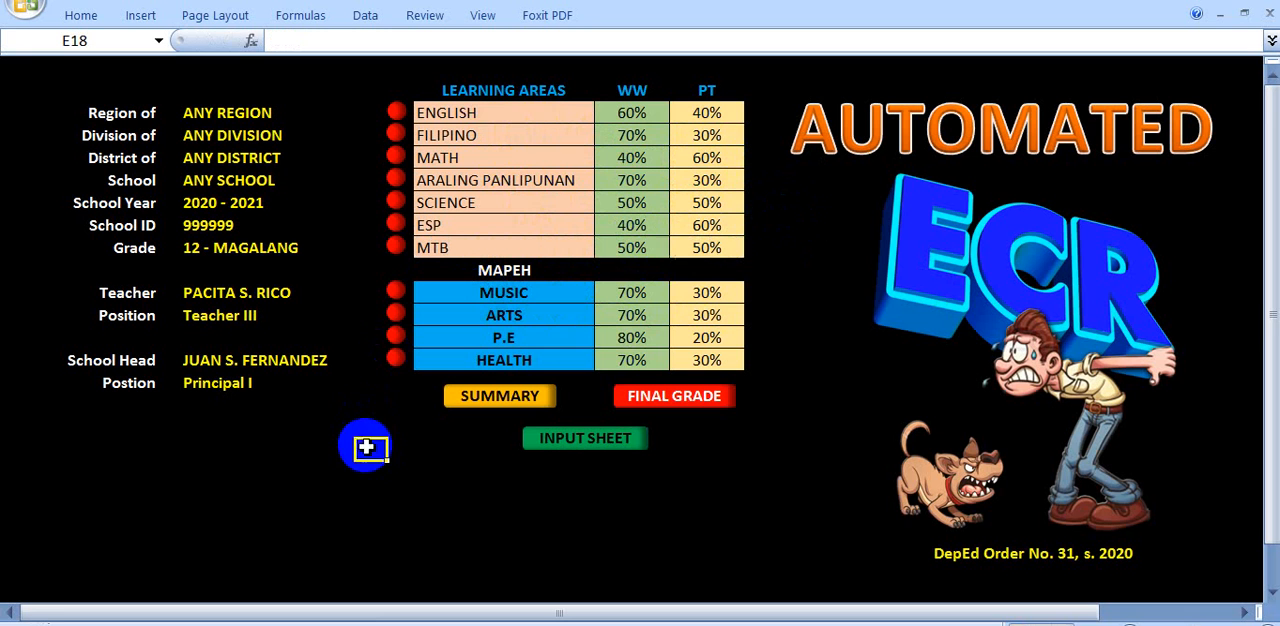
Open the MTB class record and examine its subject heading, component weights and learner rows
{"action": "left_click", "coordinate": [394, 247]}
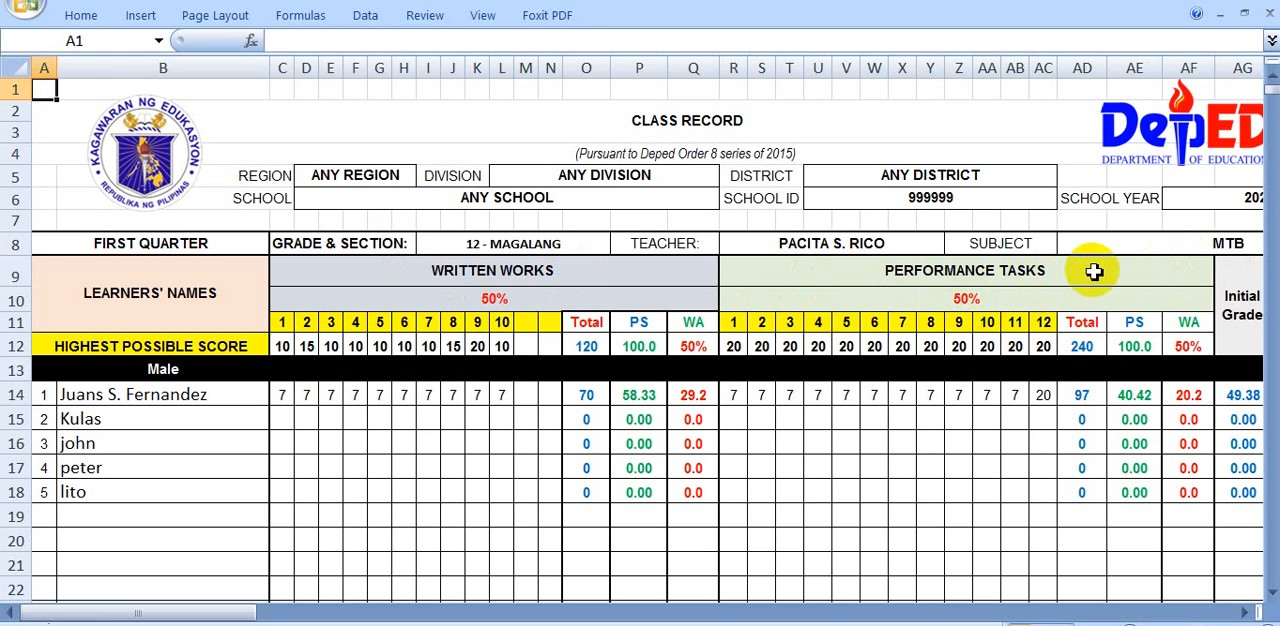
{"action": "scroll", "coordinate": [409, 429], "scroll_direction": "down", "scroll_amount": 2}
{"action": "scroll", "coordinate": [187, 447], "scroll_direction": "up", "scroll_amount": 1}
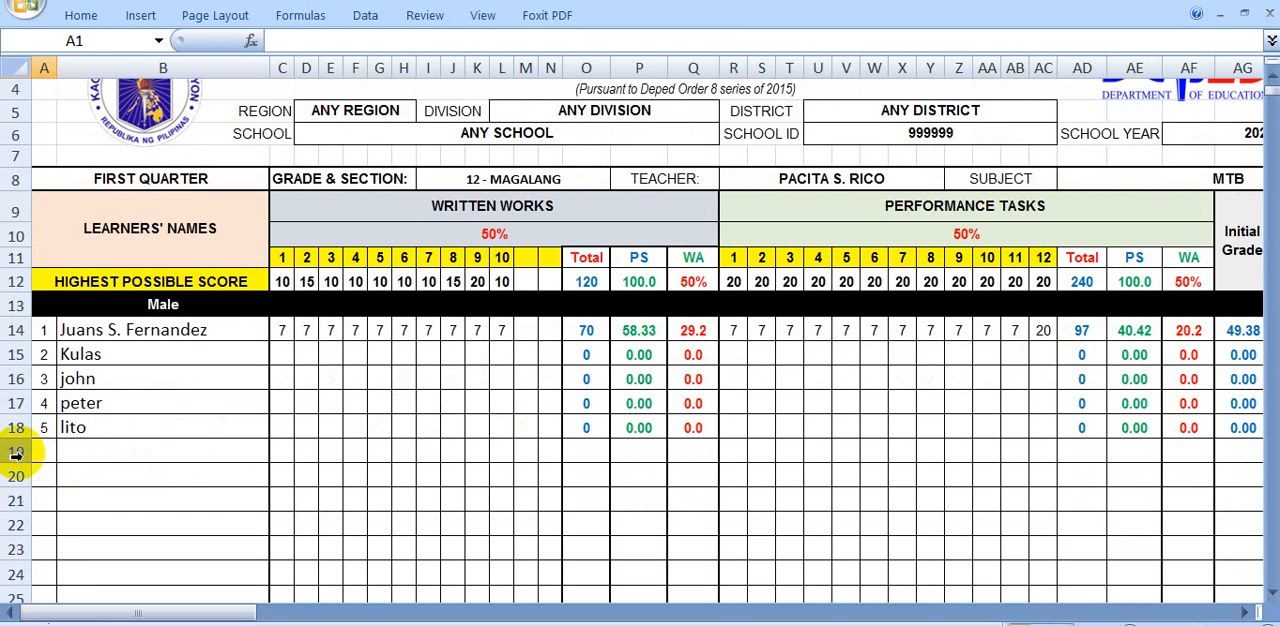
{"action": "scroll", "coordinate": [270, 460], "scroll_direction": "down", "scroll_amount": 4}
{"action": "scroll", "coordinate": [320, 380], "scroll_direction": "up", "scroll_amount": 1}
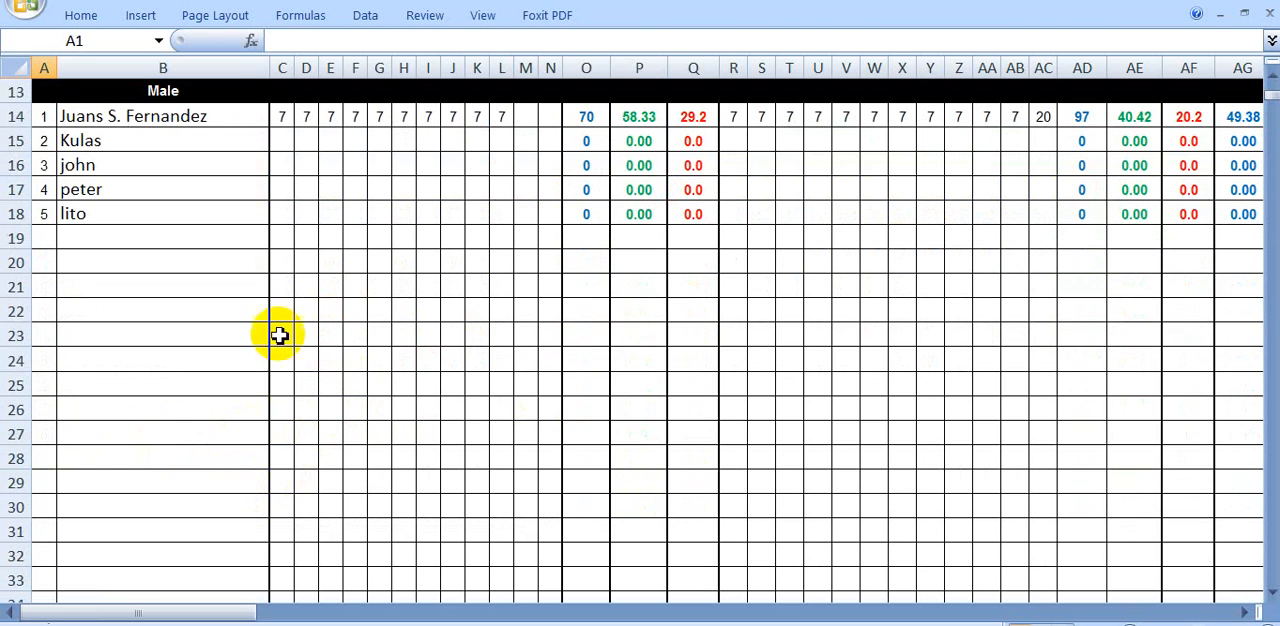
Hide the unused male learner rows 19 to 73 in the MTB class record
{"action": "left_click", "coordinate": [16, 241]}
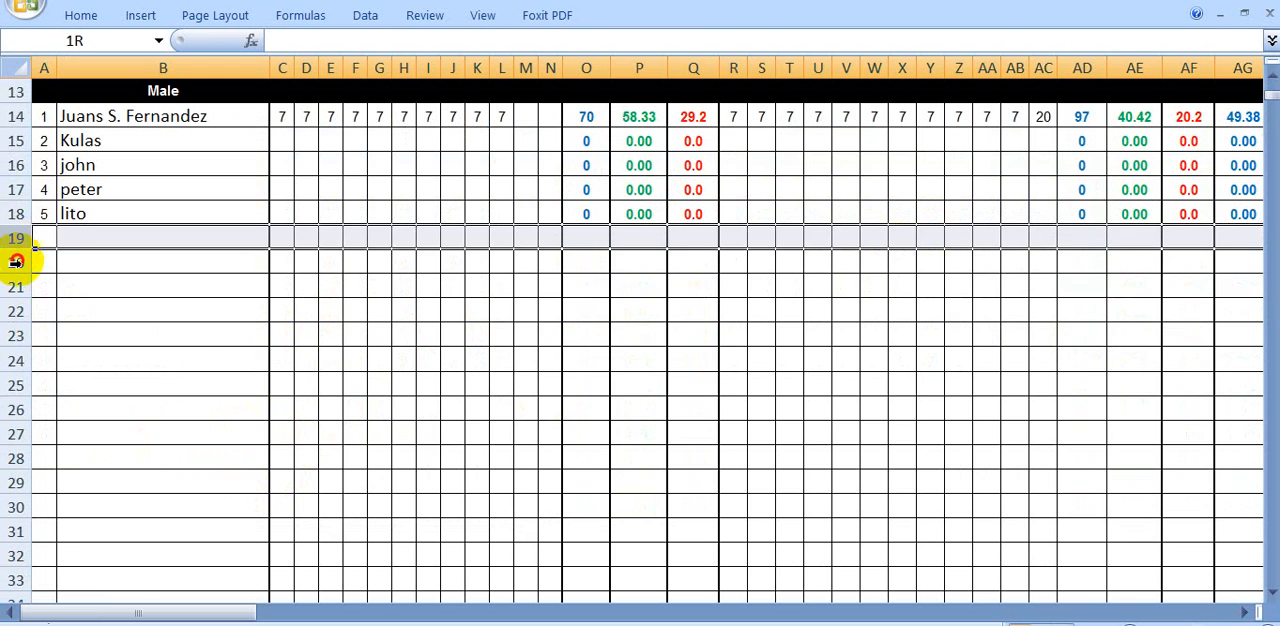
{"action": "left_click_drag", "start_coordinate": [16, 261], "coordinate": [24, 458]}
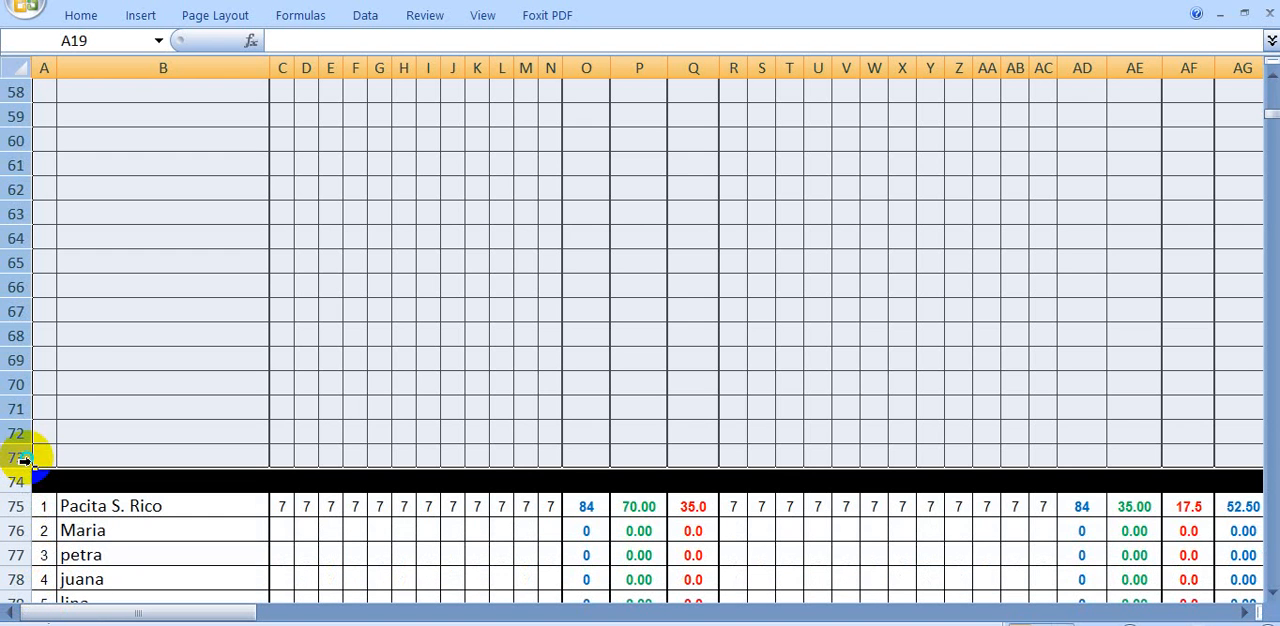
{"action": "right_click", "coordinate": [24, 458]}
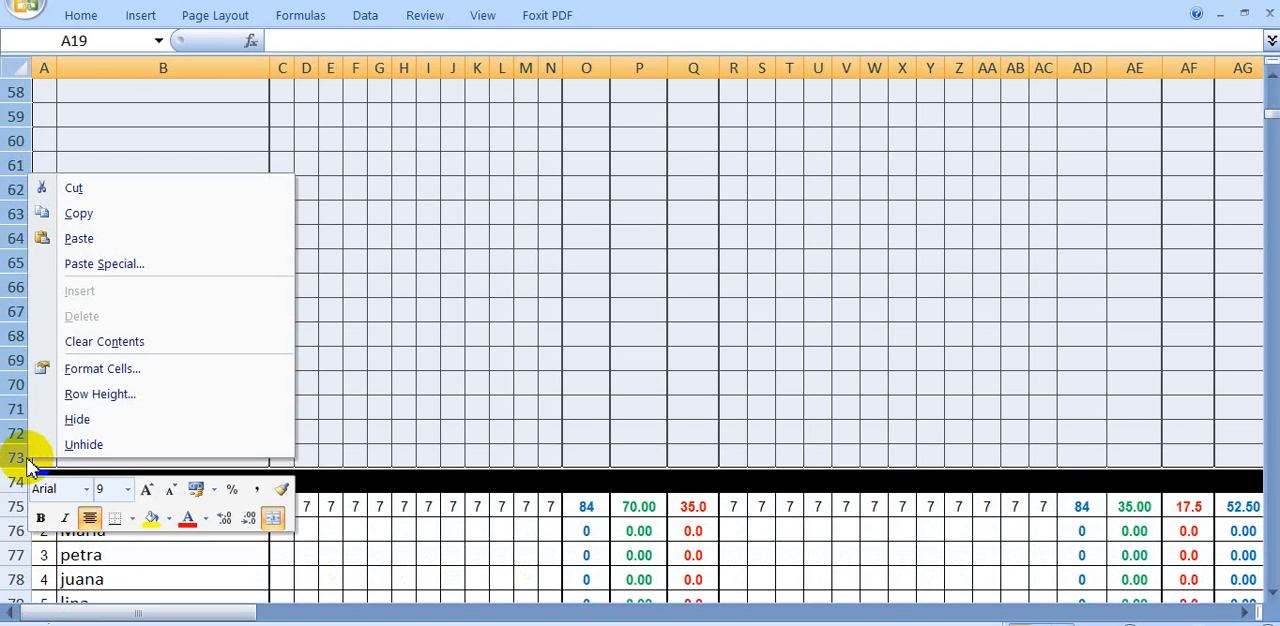
{"action": "left_click", "coordinate": [84, 420]}
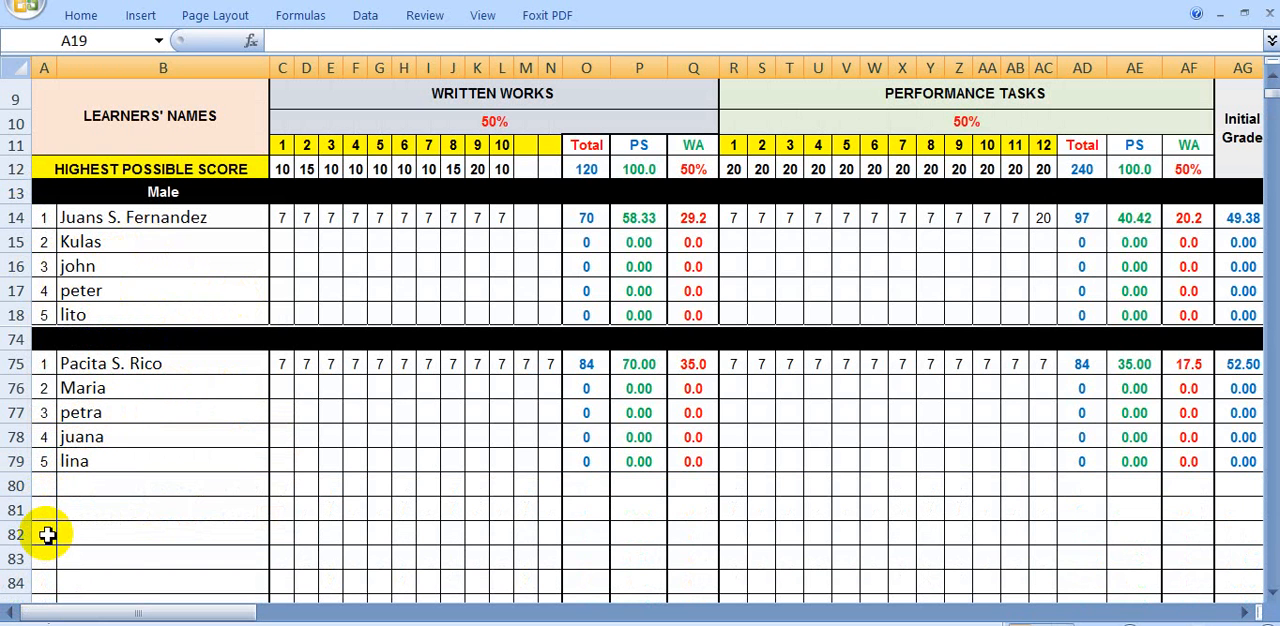
Open the second-quarter MTB class record, check it across to its grade columns and return to the home sheet
{"action": "left_click_drag", "start_coordinate": [128, 613], "coordinate": [328, 600]}
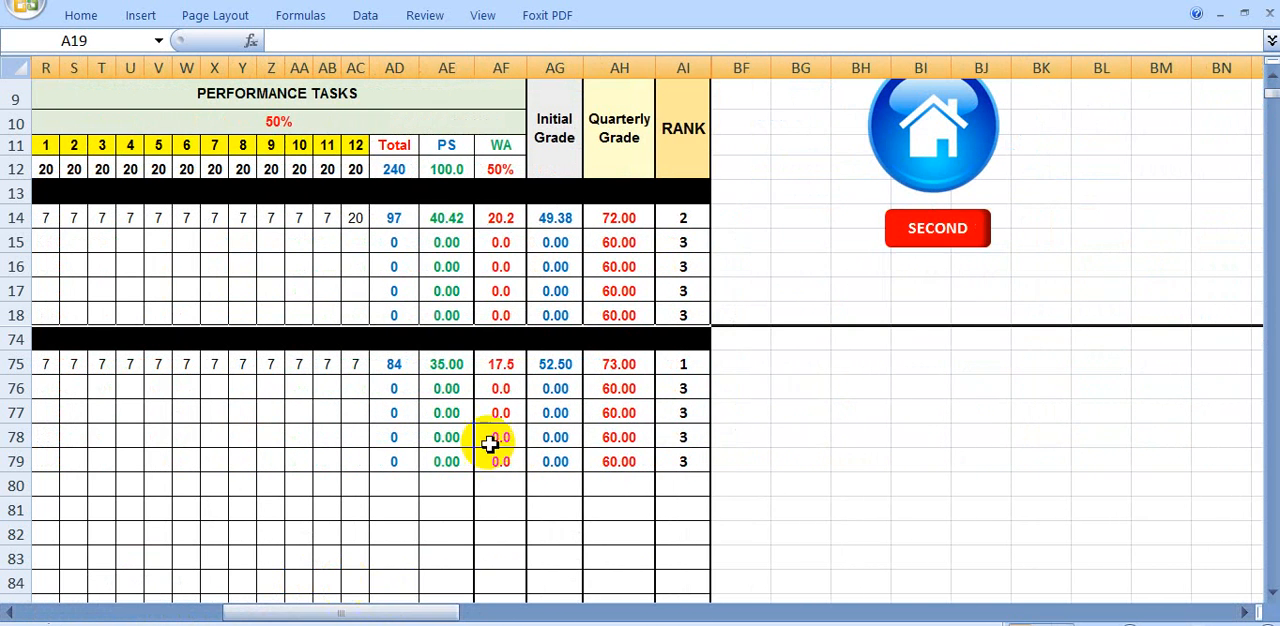
{"action": "left_click", "coordinate": [938, 238]}
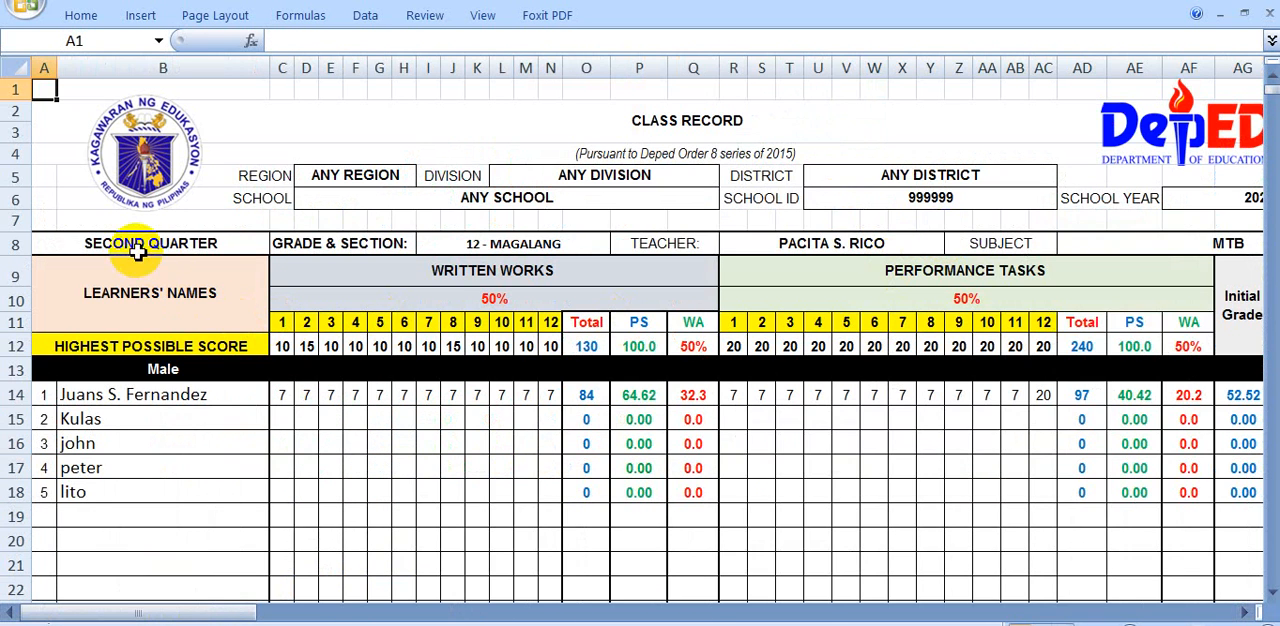
{"action": "left_click_drag", "start_coordinate": [243, 609], "coordinate": [500, 606]}
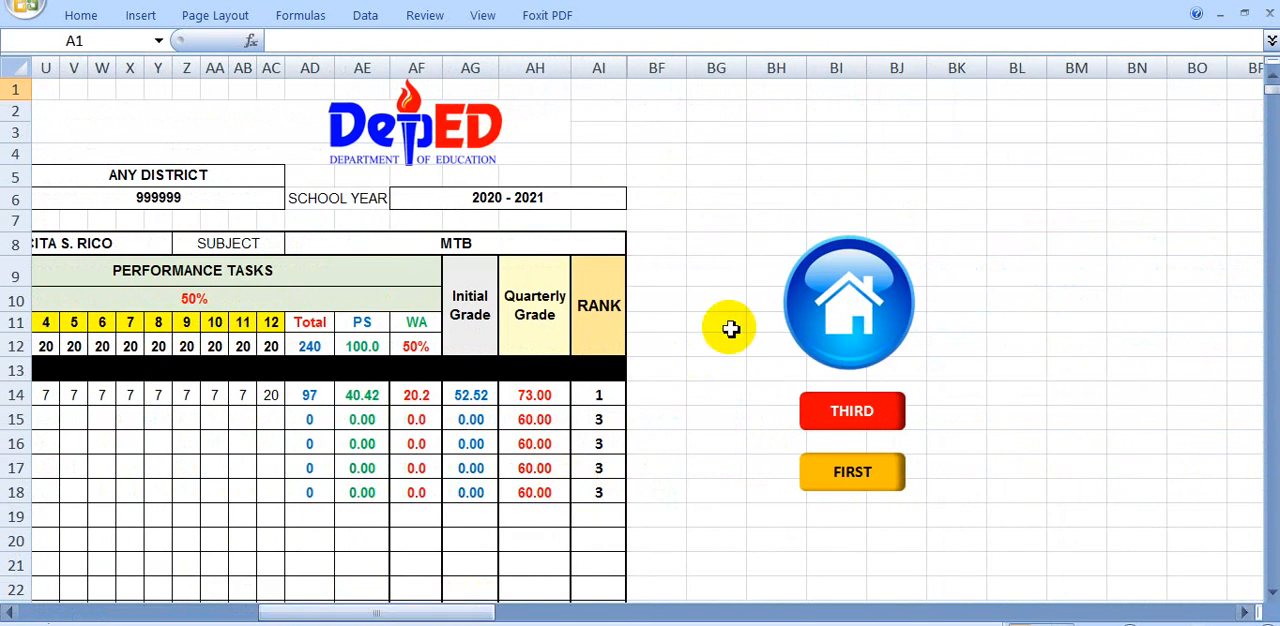
{"action": "left_click", "coordinate": [838, 318]}
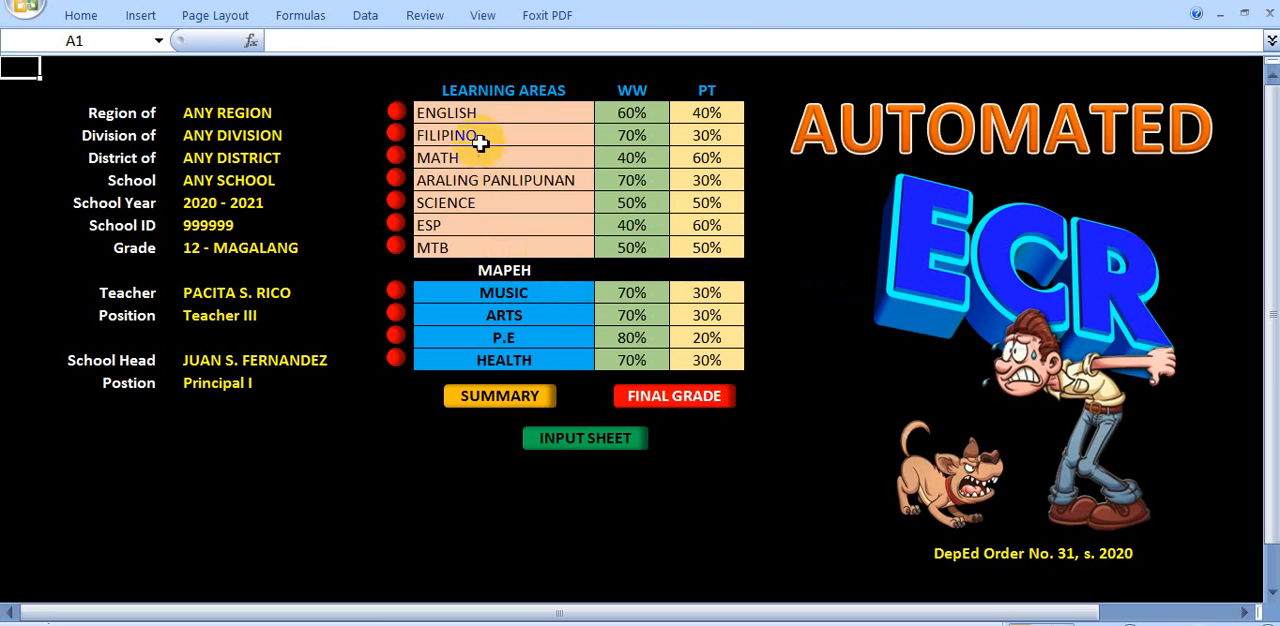
Open the first periodic summary of grades and exclude the English column by marking it with X
{"action": "left_click", "coordinate": [462, 117]}
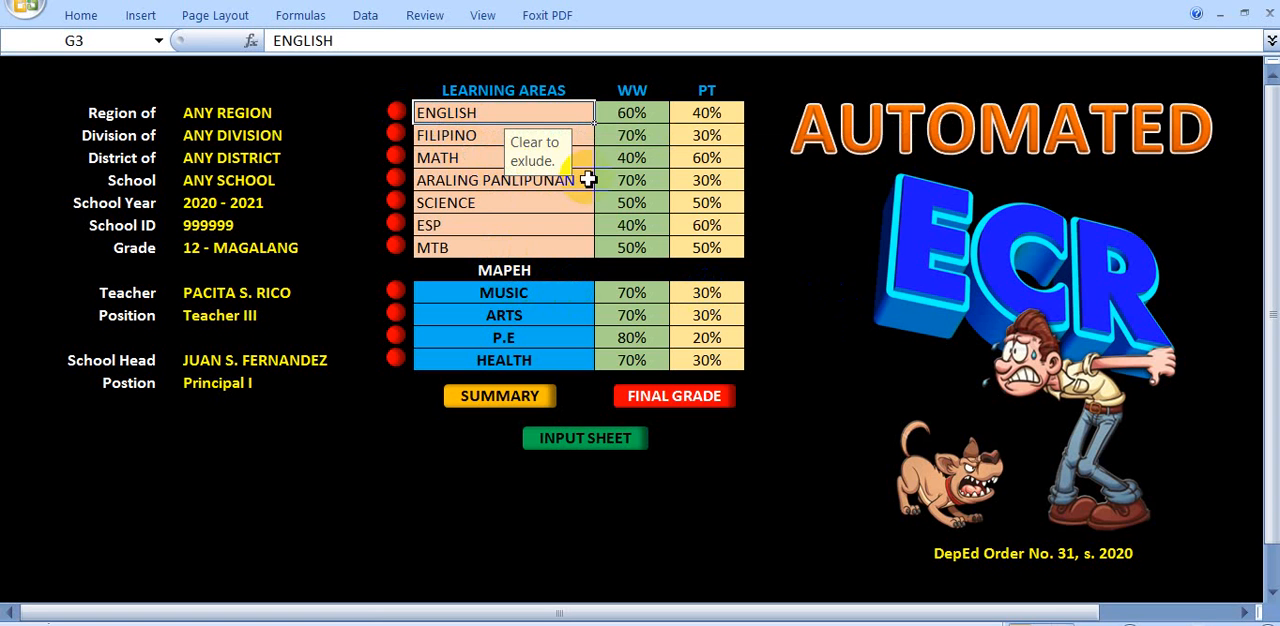
{"action": "left_click", "coordinate": [524, 400]}
{"action": "scroll", "coordinate": [510, 455], "scroll_direction": "down", "scroll_amount": 2}
{"action": "scroll", "coordinate": [503, 460], "scroll_direction": "up", "scroll_amount": 1}
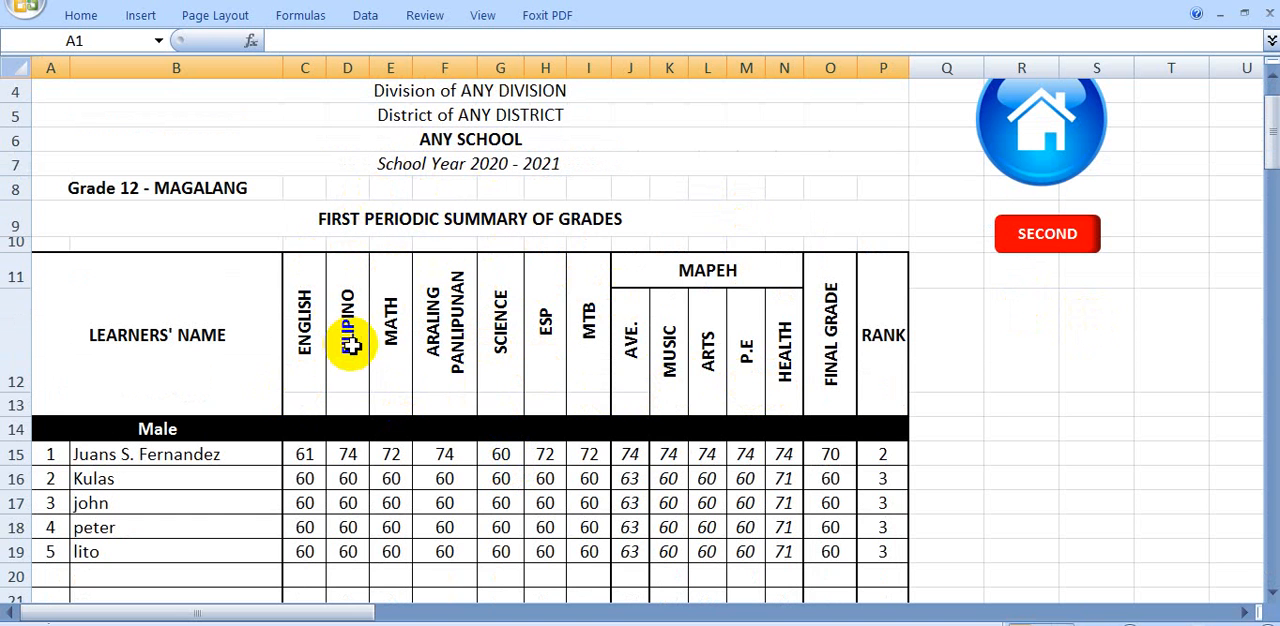
{"action": "scroll", "coordinate": [348, 330], "scroll_direction": "down", "scroll_amount": 2}
{"action": "scroll", "coordinate": [332, 267], "scroll_direction": "up", "scroll_amount": 1}
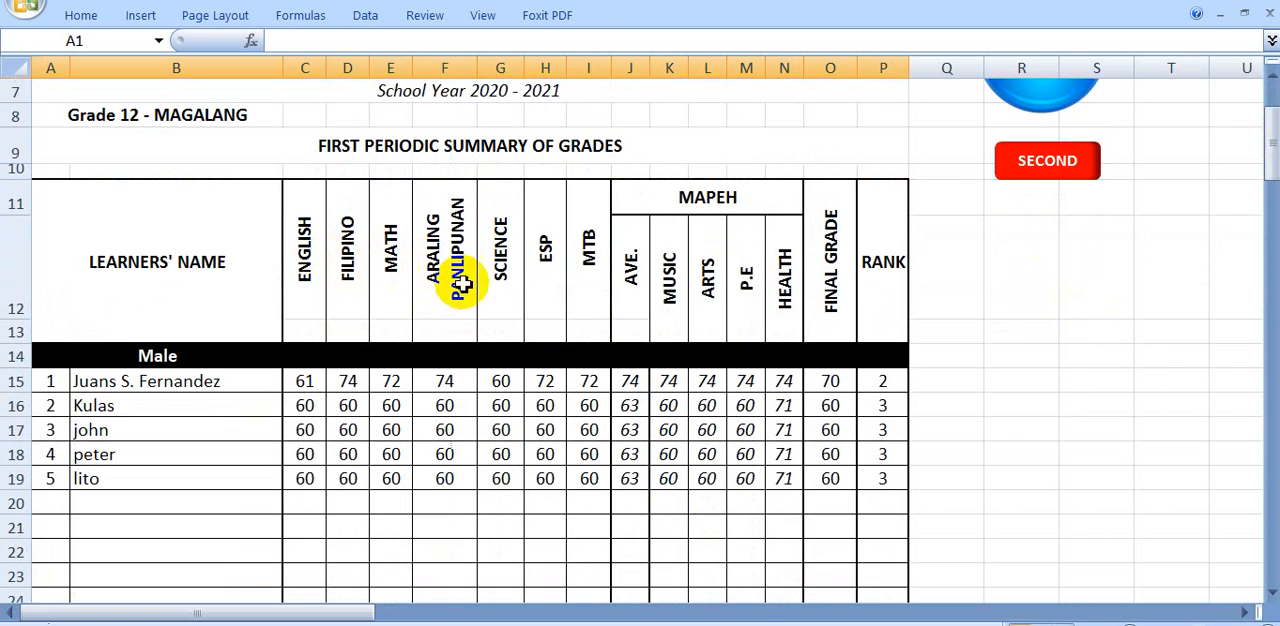
{"action": "left_click", "coordinate": [306, 336]}
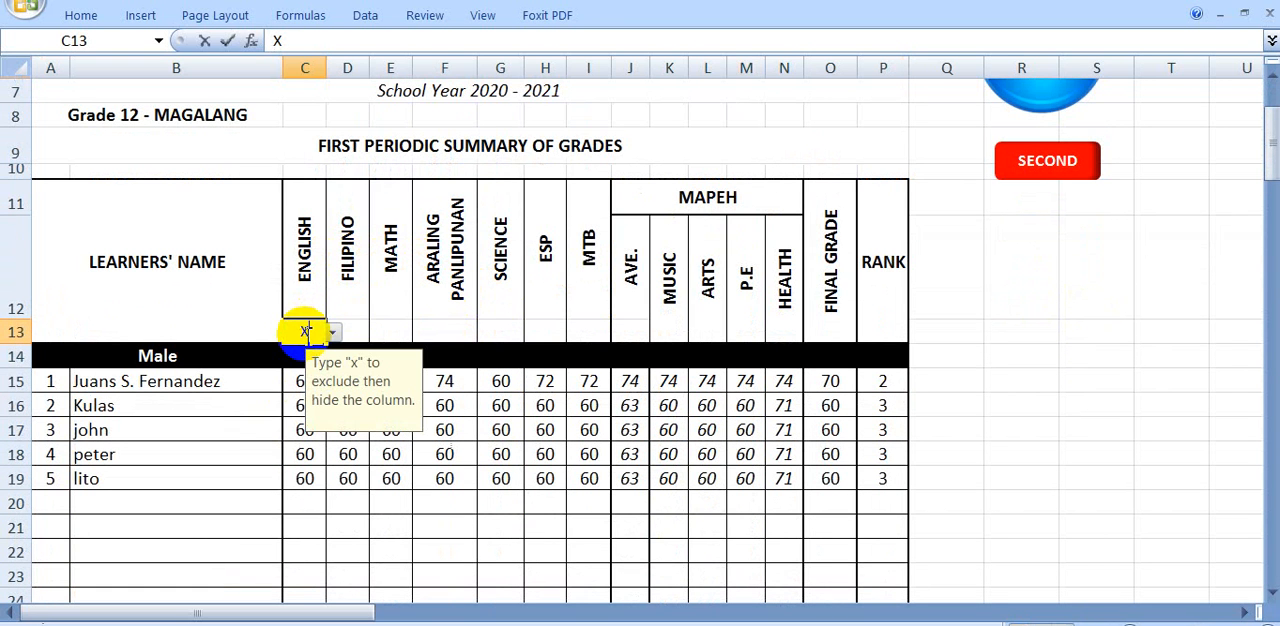
{"action": "type", "text": "X"}
{"action": "left_click", "coordinate": [946, 356]}
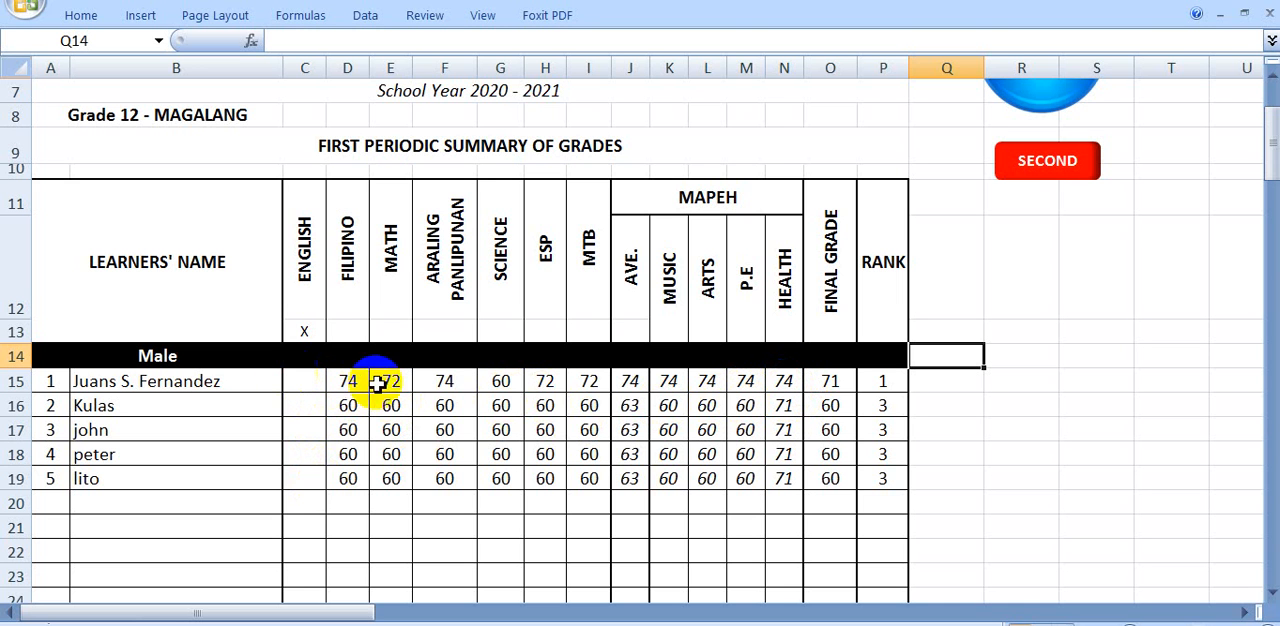
Open the second periodic summary of grades and mark the English column with X to exclude it
{"action": "left_click", "coordinate": [1048, 172]}
{"action": "scroll", "coordinate": [368, 422], "scroll_direction": "down", "scroll_amount": 1}
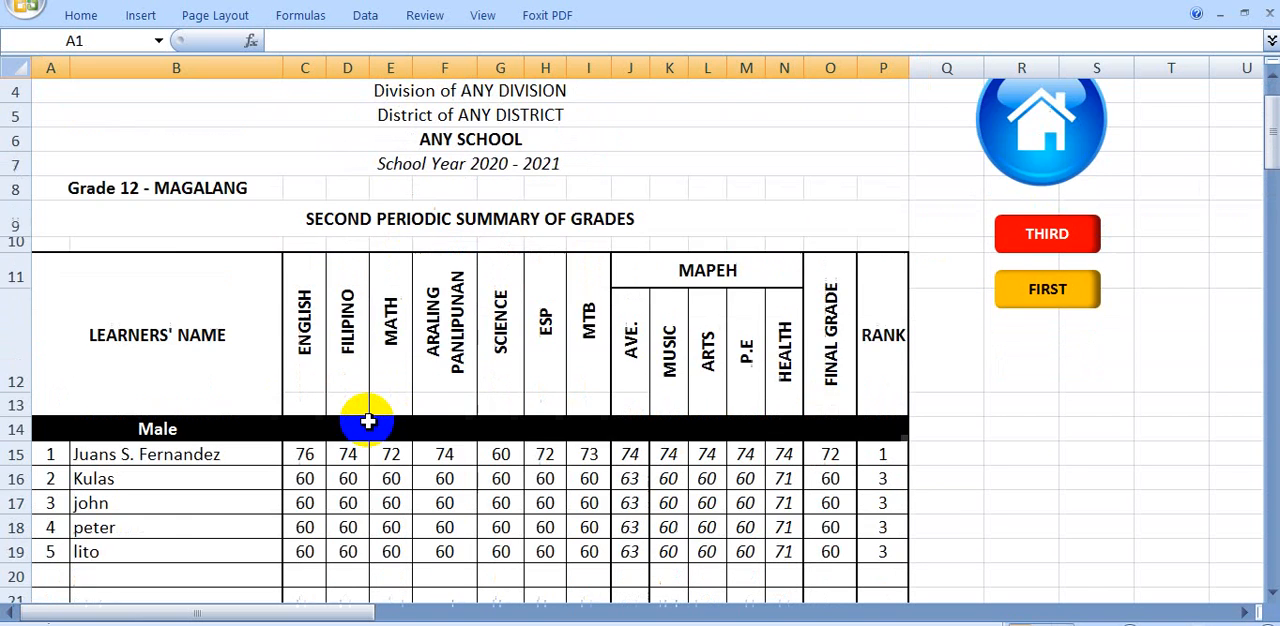
{"action": "scroll", "coordinate": [368, 422], "scroll_direction": "down", "scroll_amount": 1}
{"action": "left_click", "coordinate": [310, 335]}
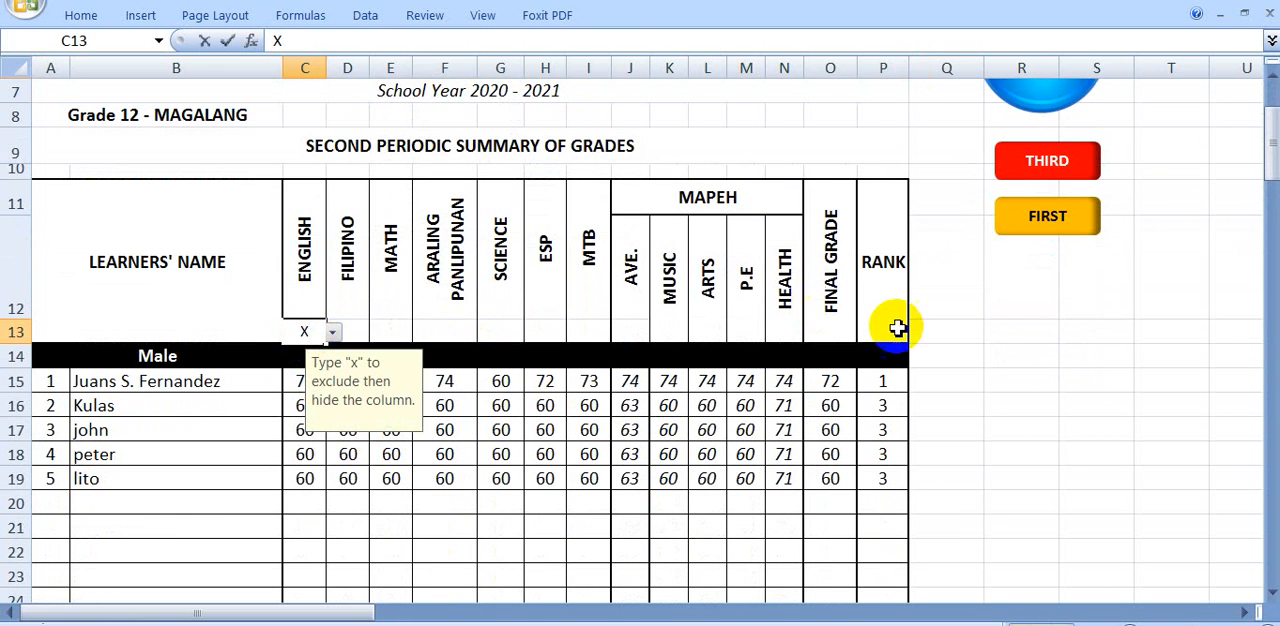
{"action": "left_click", "coordinate": [1088, 385]}
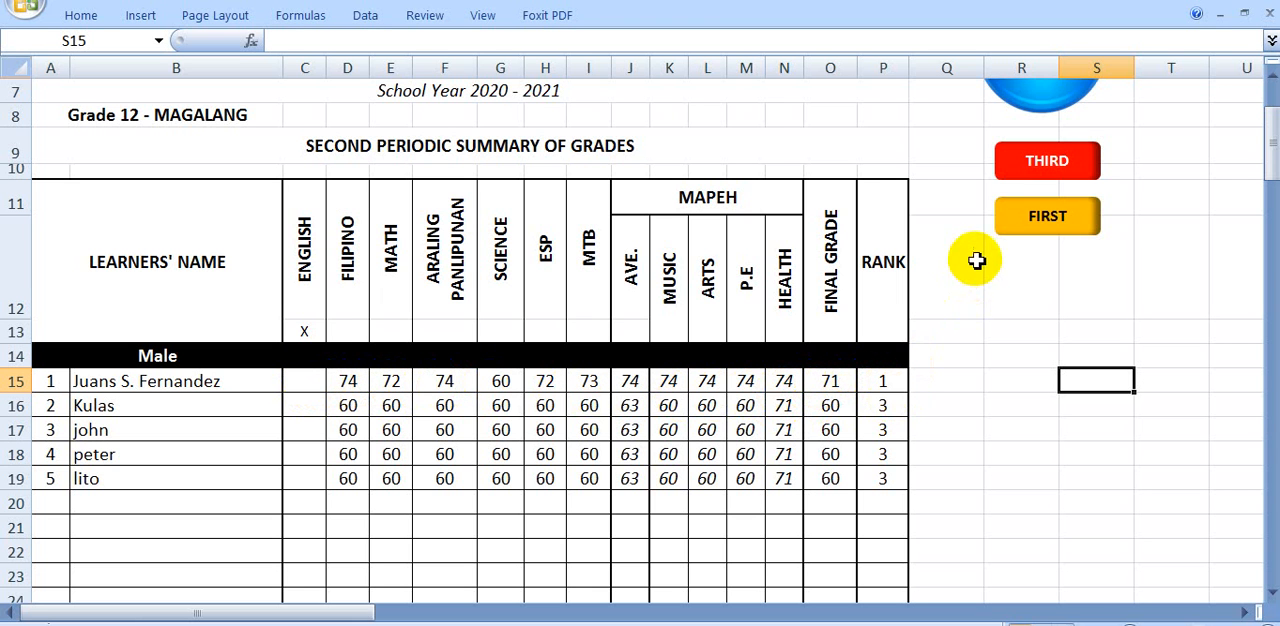
Look through the third and fourth periodic summaries of grades and return to the home sheet
{"action": "left_click", "coordinate": [1003, 226]}
{"action": "left_click", "coordinate": [1039, 173]}
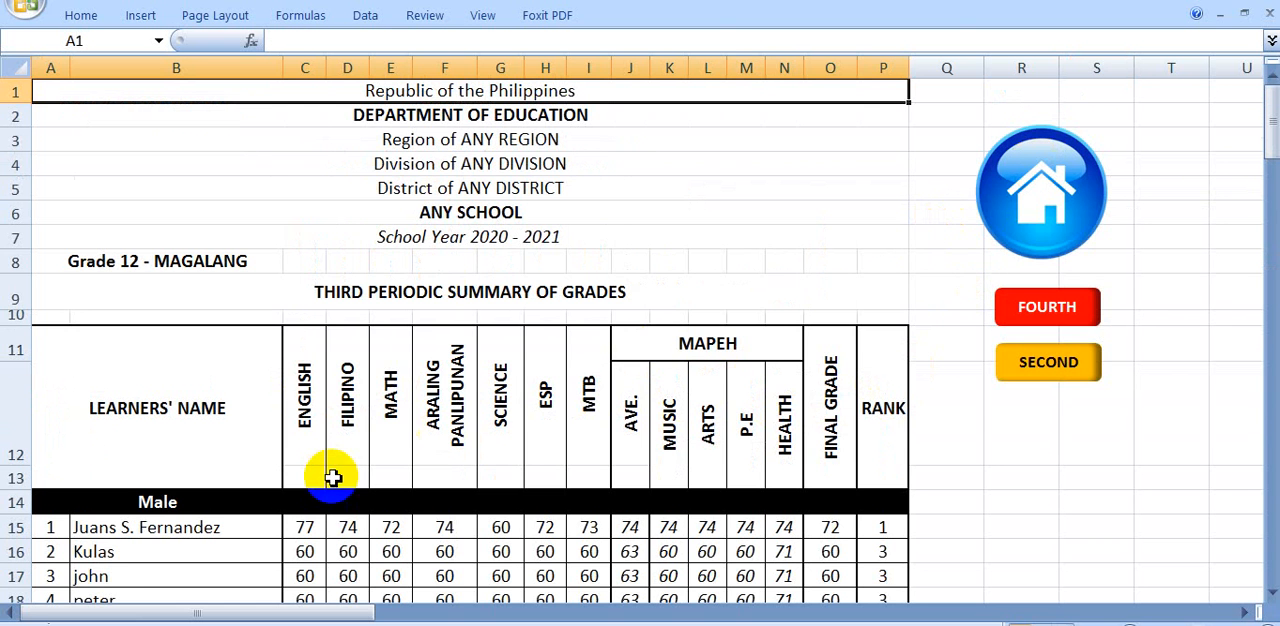
{"action": "scroll", "coordinate": [310, 510], "scroll_direction": "down", "scroll_amount": 1}
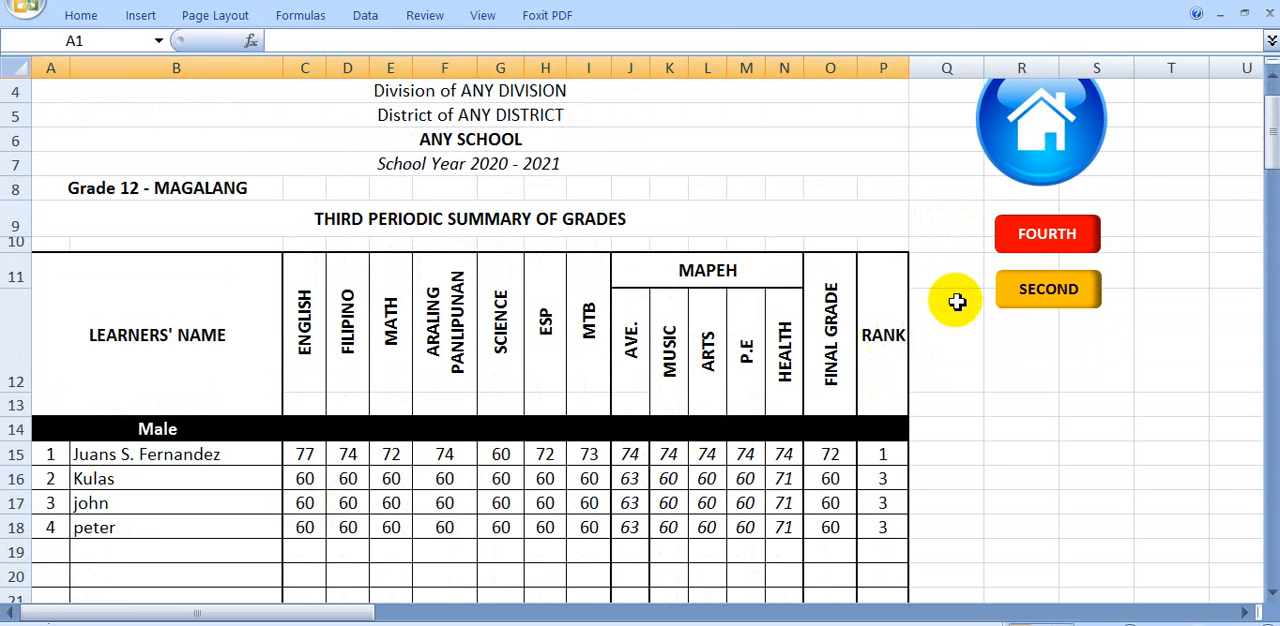
{"action": "left_click", "coordinate": [1063, 250]}
{"action": "scroll", "coordinate": [371, 486], "scroll_direction": "down", "scroll_amount": 2}
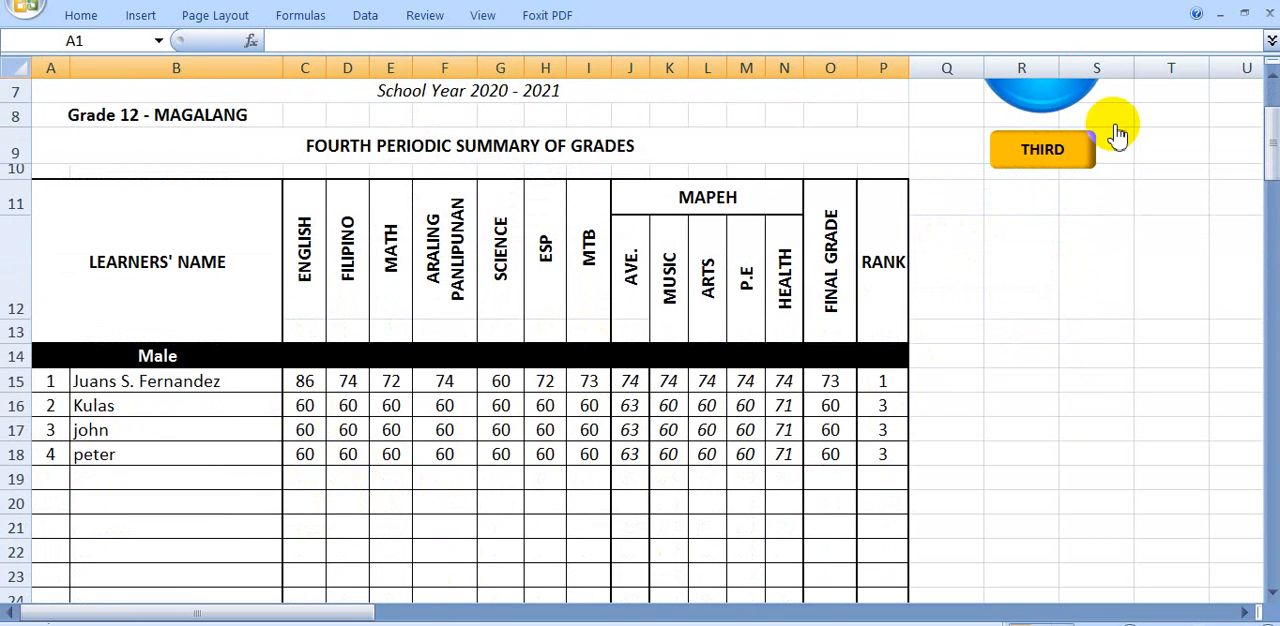
{"action": "scroll", "coordinate": [1112, 132], "scroll_direction": "up", "scroll_amount": 2}
{"action": "left_click", "coordinate": [1065, 190]}
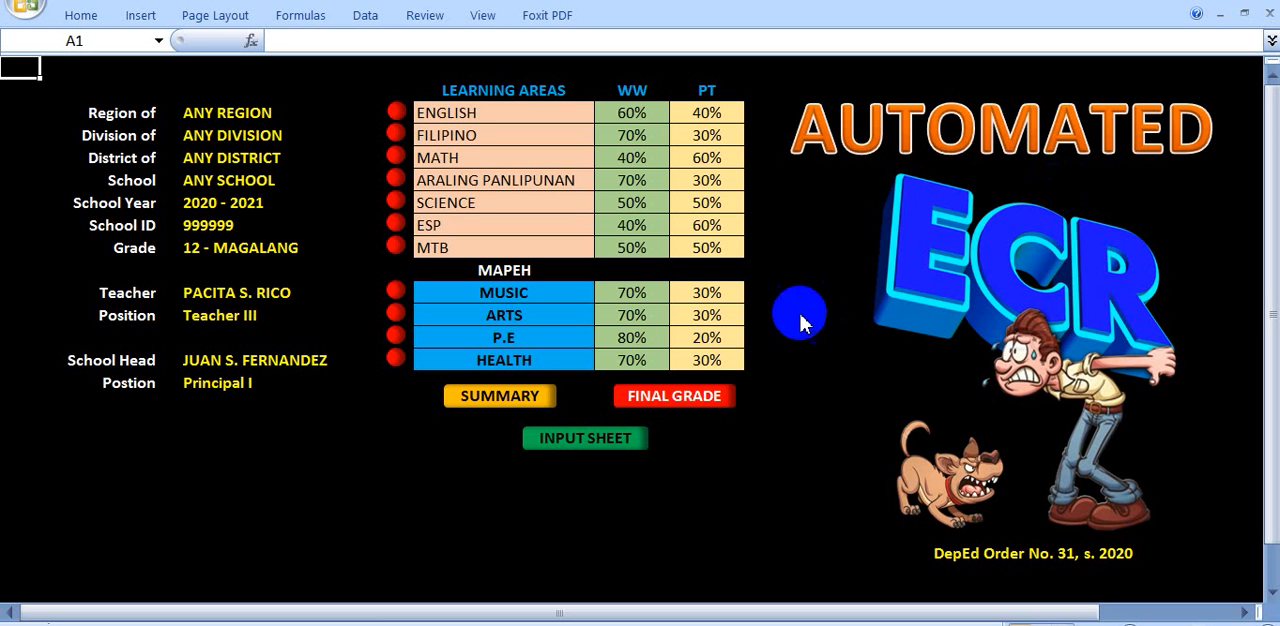
Open the Filipino class record, examine the first male learner's scores and grades, and return to the home sheet
{"action": "left_click", "coordinate": [398, 140]}
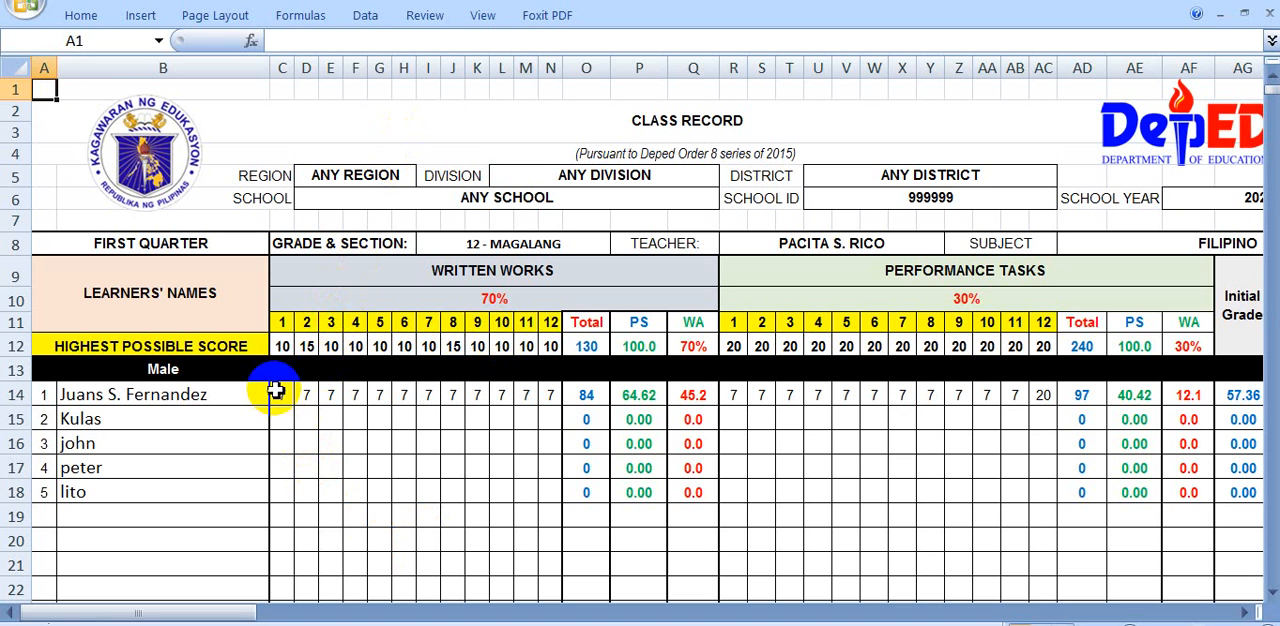
{"action": "left_click_drag", "start_coordinate": [279, 397], "coordinate": [526, 400]}
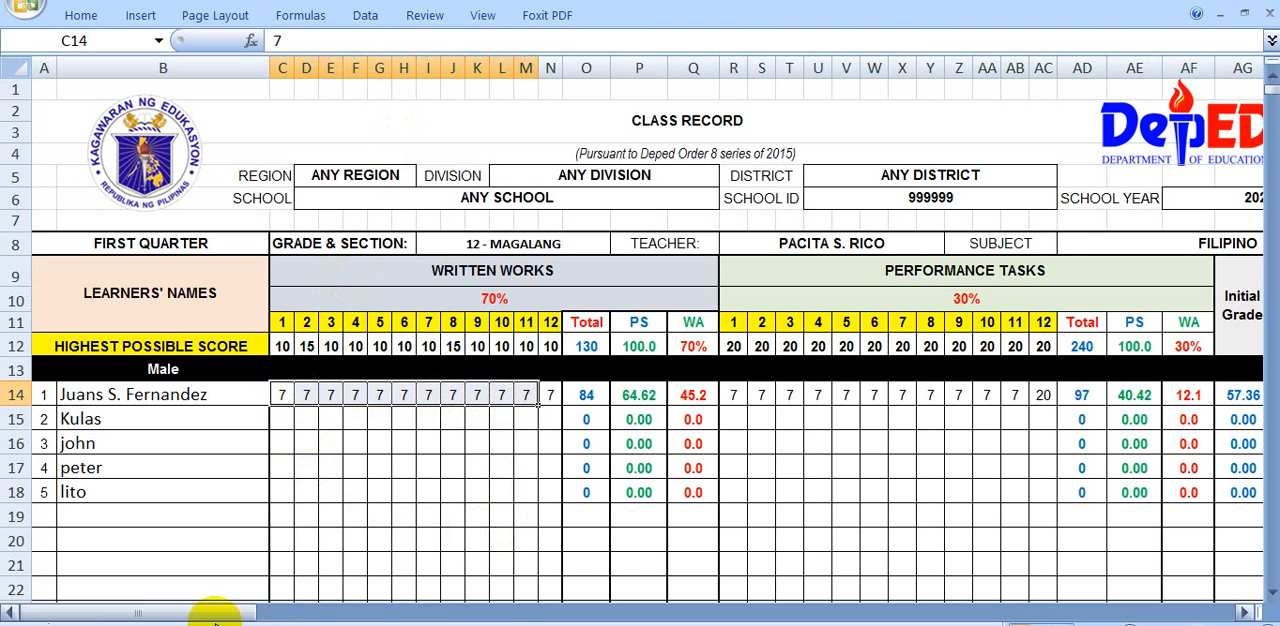
{"action": "left_click_drag", "start_coordinate": [212, 615], "coordinate": [468, 597]}
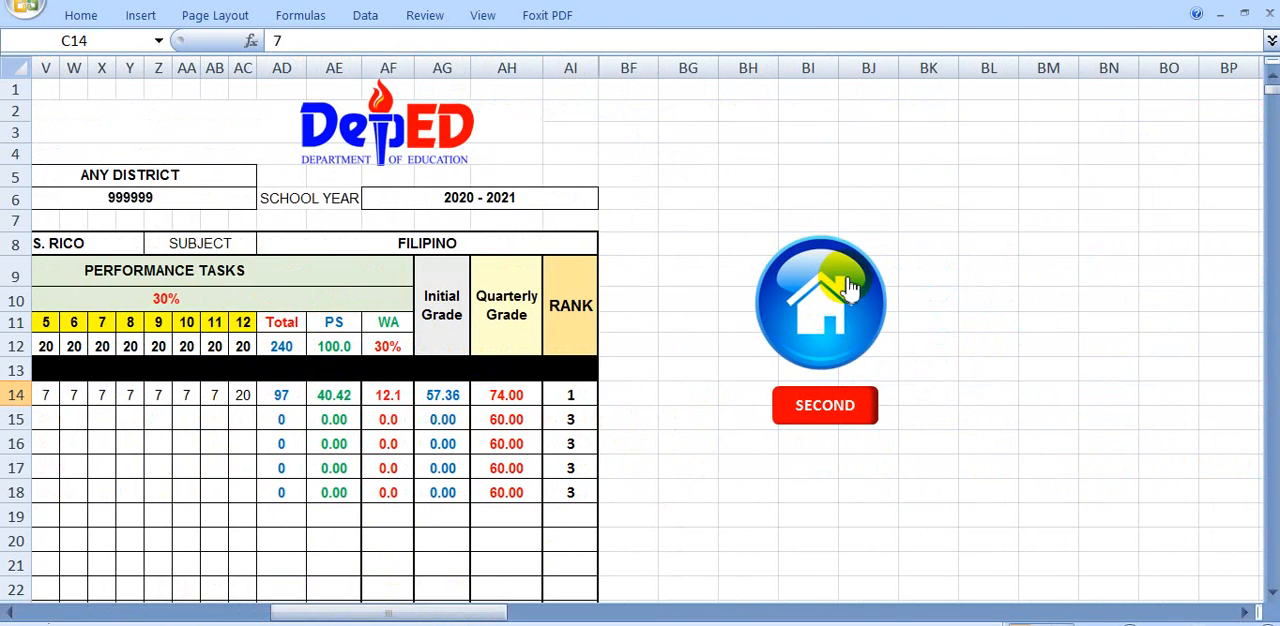
{"action": "left_click", "coordinate": [845, 282]}
Exclude the Filipino column from the first periodic summary of grades with an X
{"action": "left_click", "coordinate": [526, 395]}
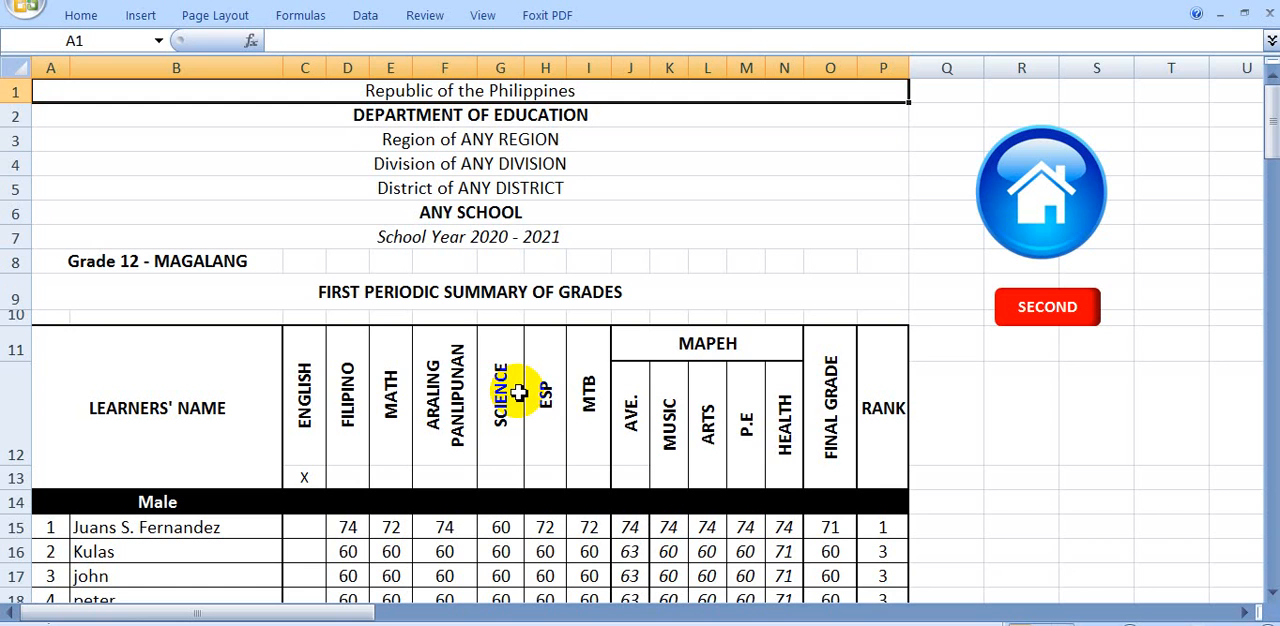
{"action": "left_click", "coordinate": [358, 482]}
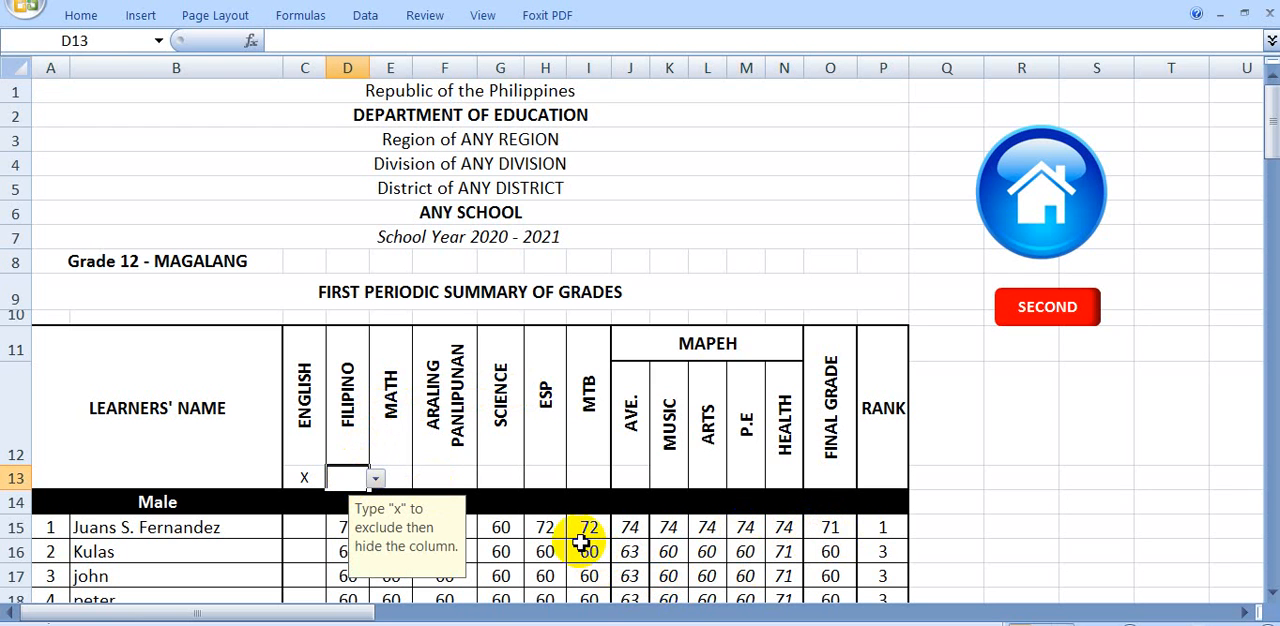
{"action": "left_click", "coordinate": [1008, 478]}
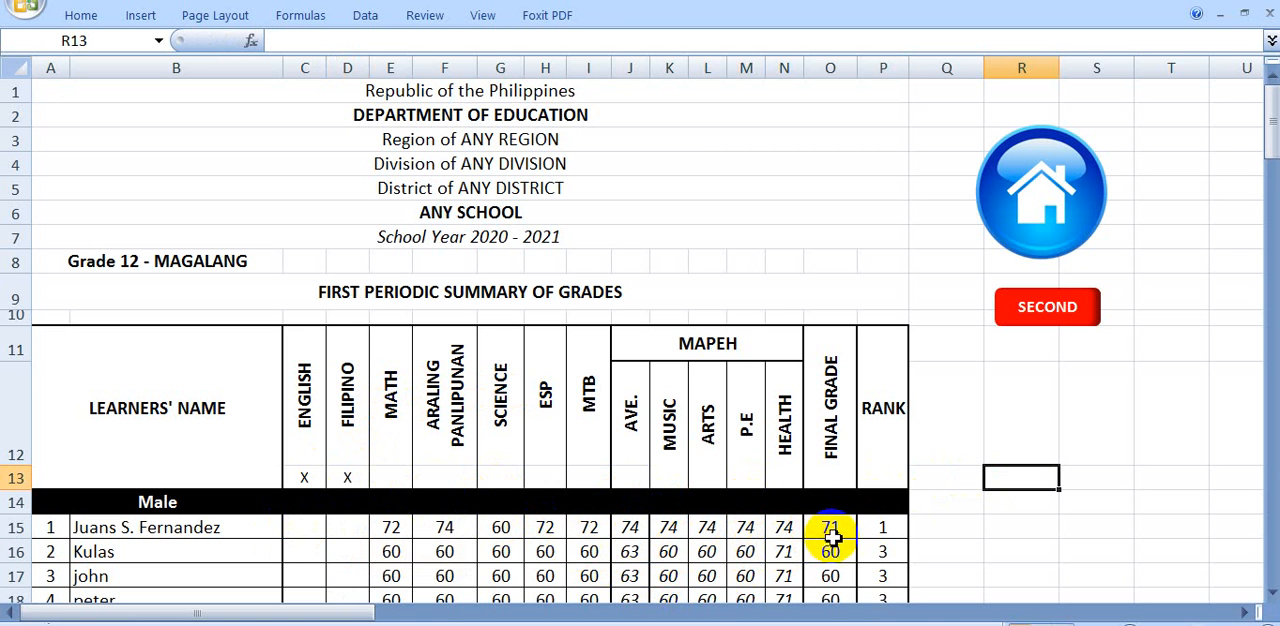
Review the learners' grades in the first periodic summary and exclude the Science column with an X
{"action": "scroll", "coordinate": [535, 535], "scroll_direction": "down", "scroll_amount": 1}
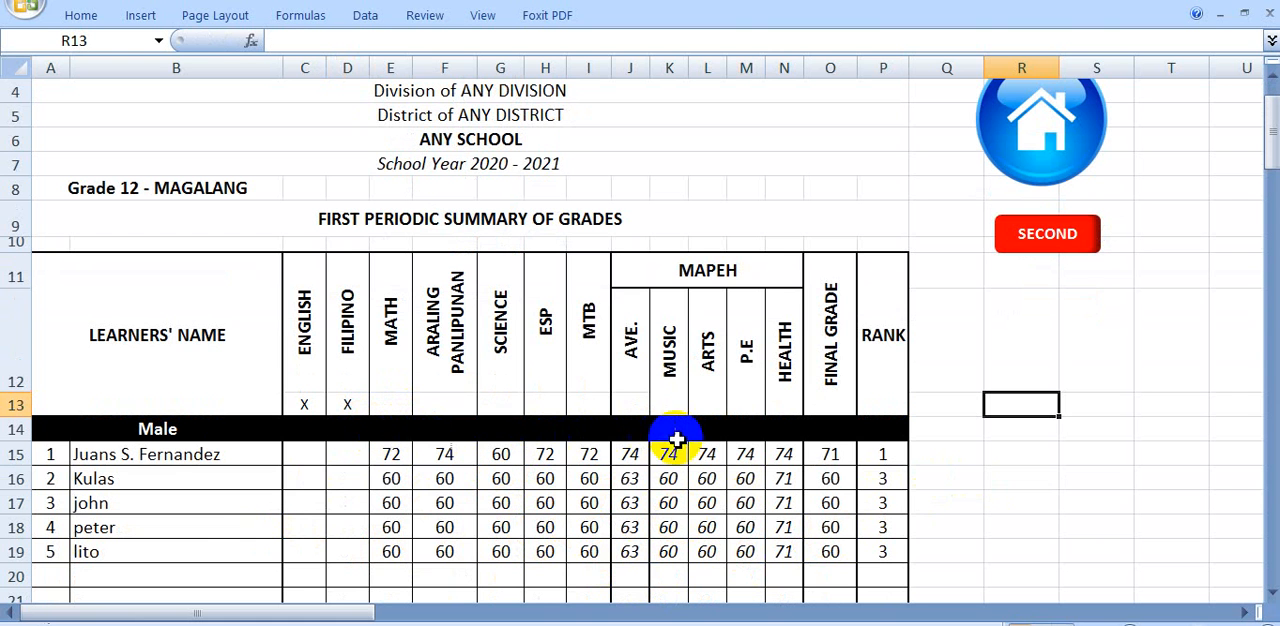
{"action": "scroll", "coordinate": [706, 471], "scroll_direction": "down", "scroll_amount": 1}
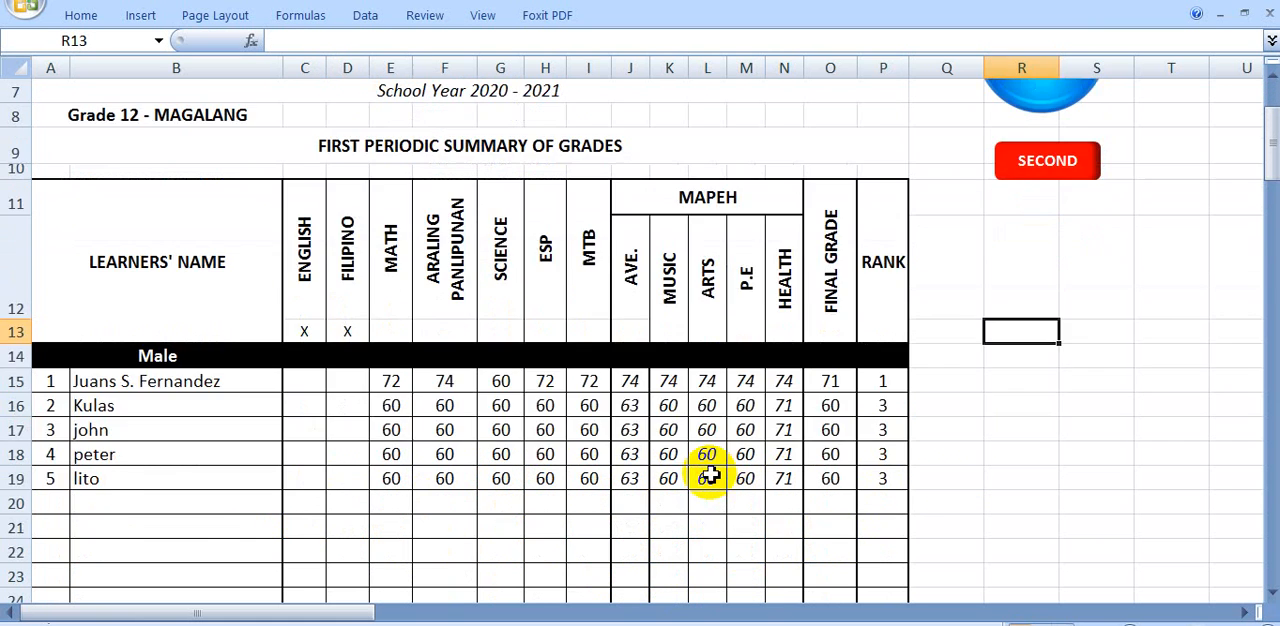
{"action": "scroll", "coordinate": [708, 478], "scroll_direction": "up", "scroll_amount": 1}
{"action": "scroll", "coordinate": [814, 429], "scroll_direction": "up", "scroll_amount": 1}
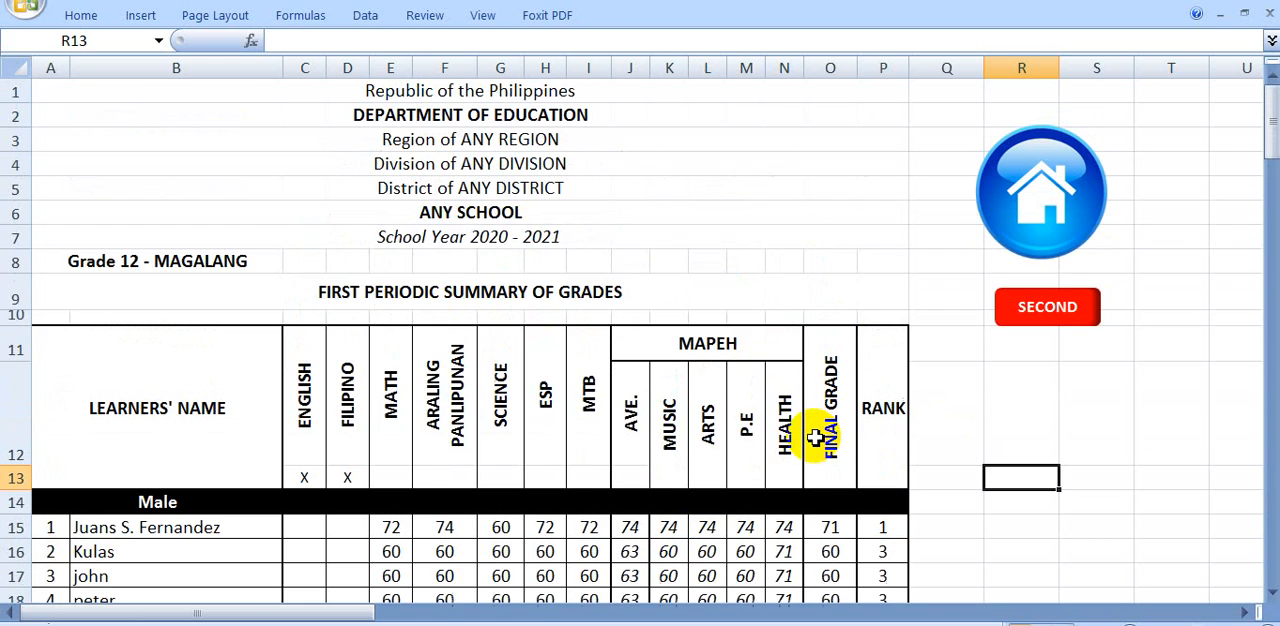
{"action": "scroll", "coordinate": [815, 437], "scroll_direction": "down", "scroll_amount": 1}
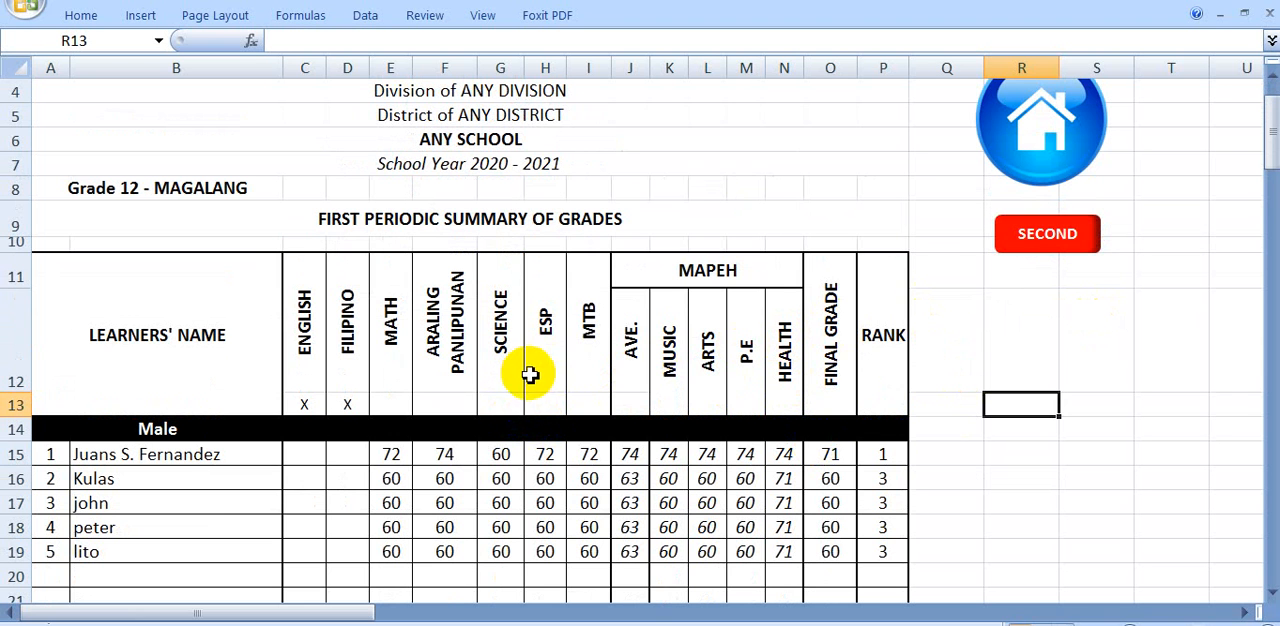
{"action": "left_click", "coordinate": [508, 403]}
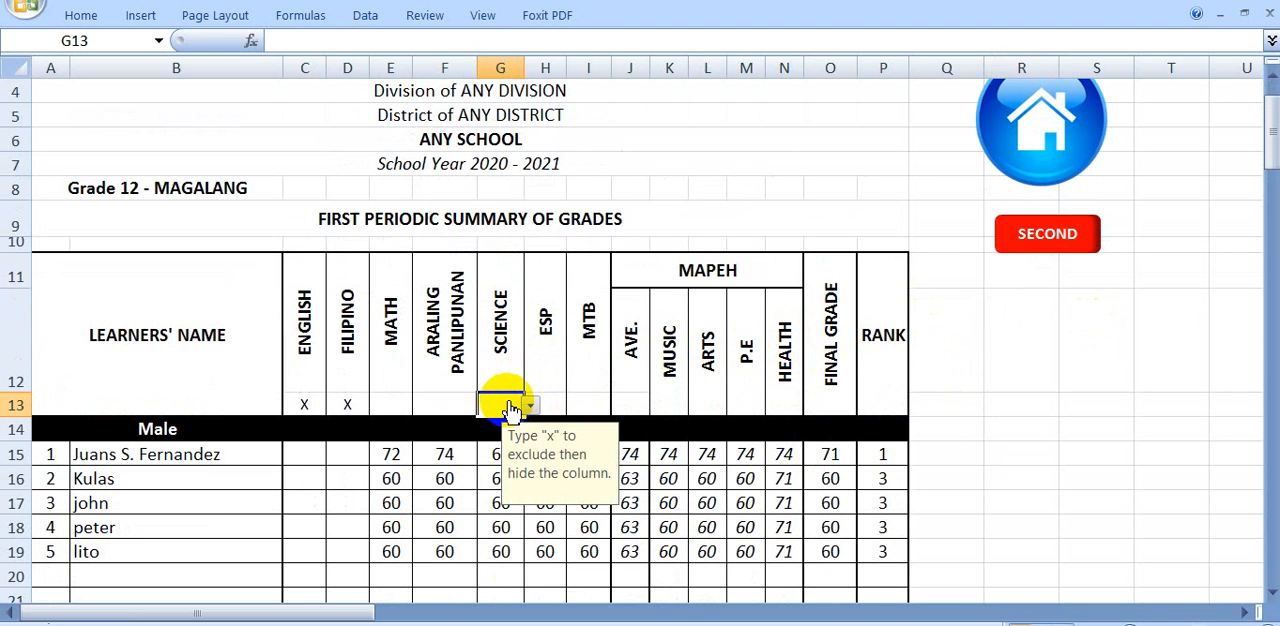
{"action": "left_click", "coordinate": [966, 388]}
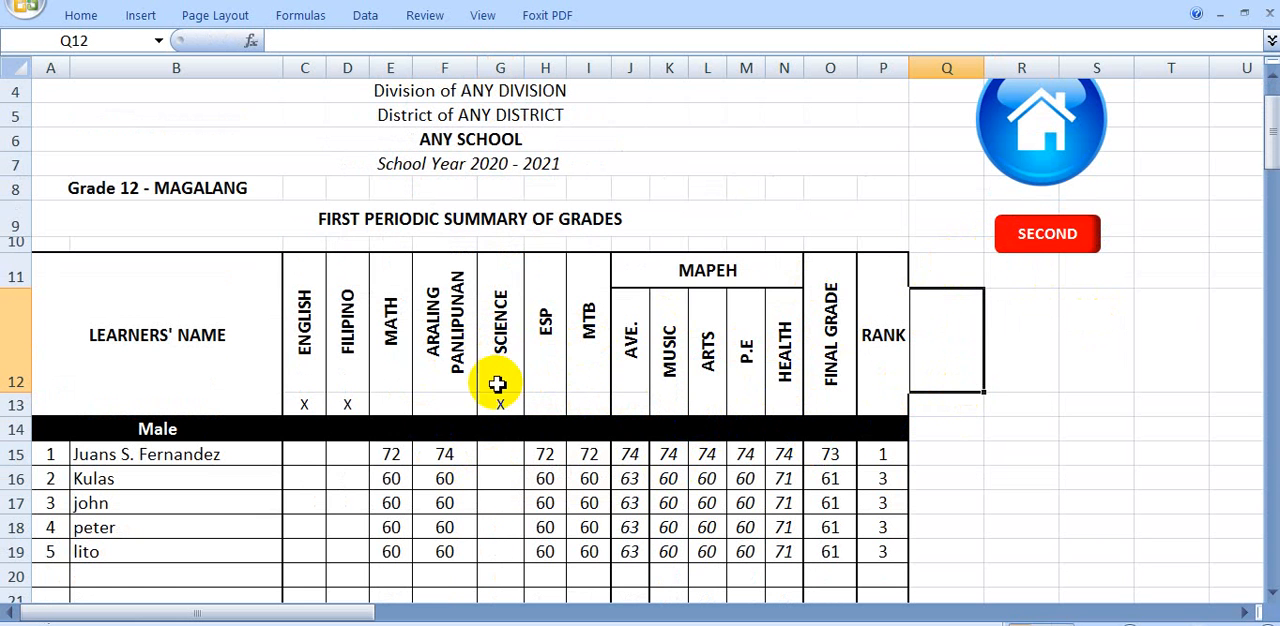
Check the second periodic summary, return to the home sheet and open the summary of final grades
{"action": "left_click", "coordinate": [1078, 232]}
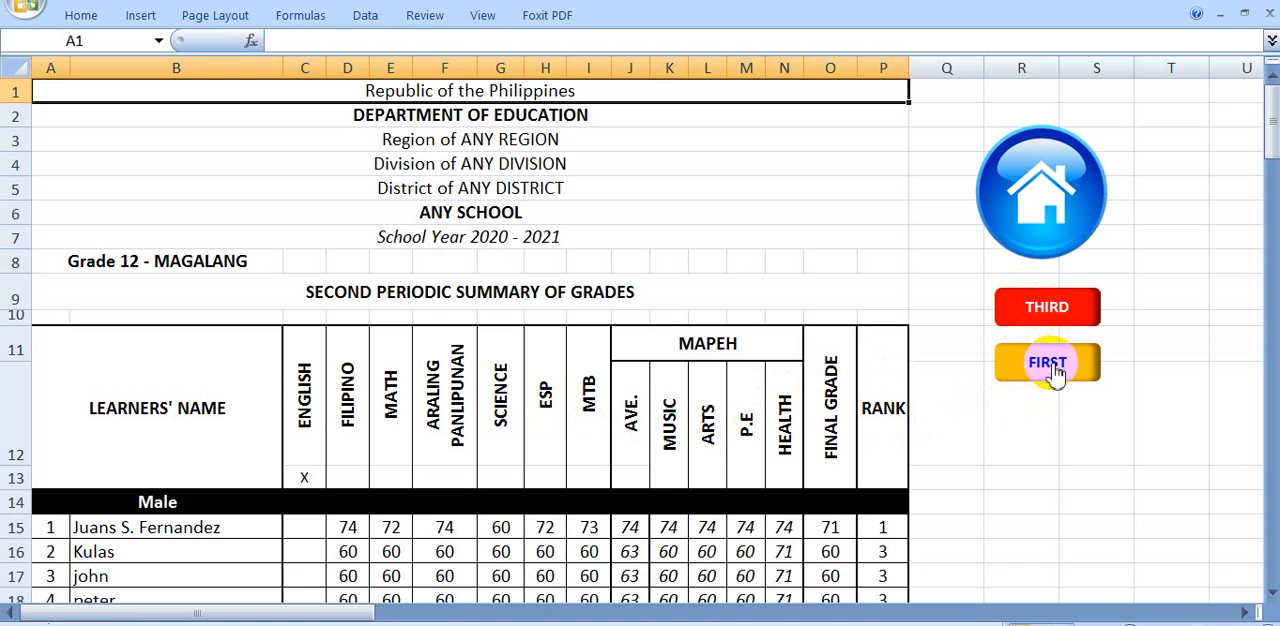
{"action": "left_click", "coordinate": [1045, 215]}
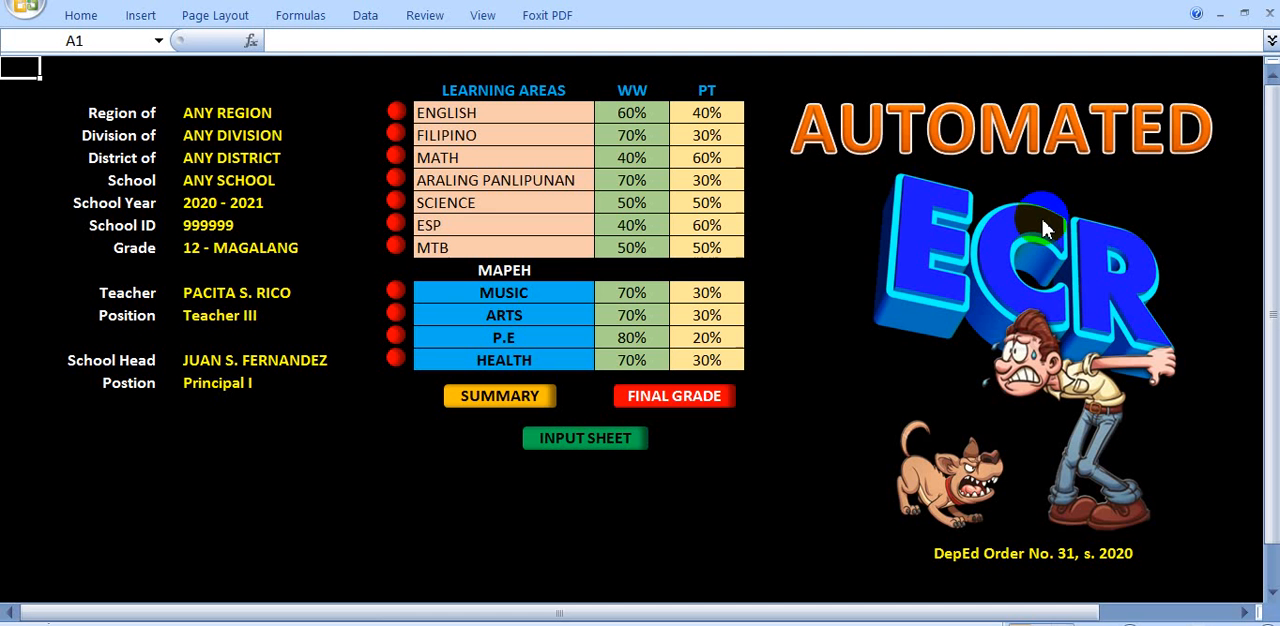
{"action": "left_click", "coordinate": [650, 405]}
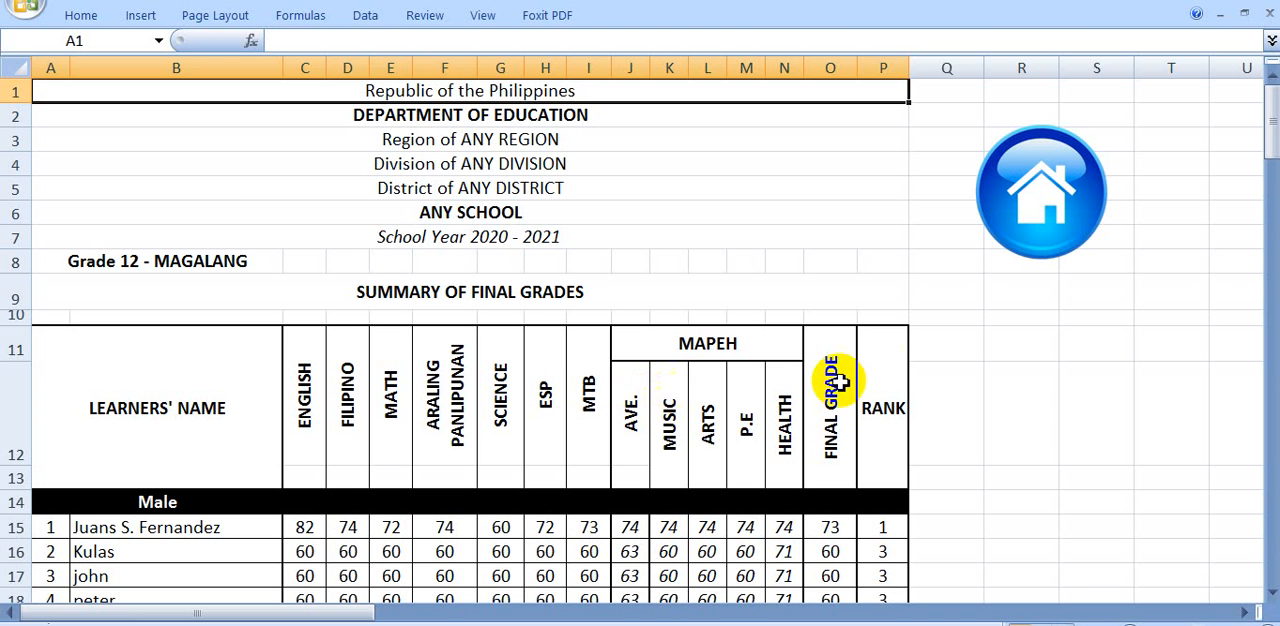
Exclude the Science column from the summary of final grades with an X
{"action": "scroll", "coordinate": [977, 395], "scroll_direction": "up", "scroll_amount": 3}
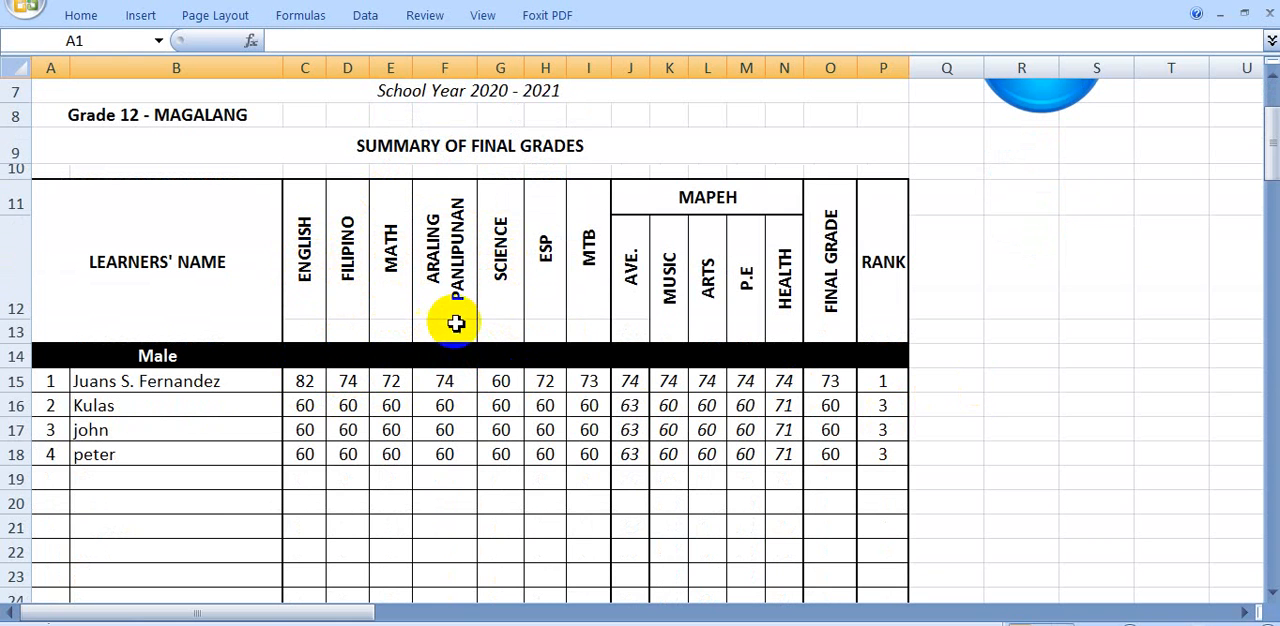
{"action": "left_click", "coordinate": [508, 336]}
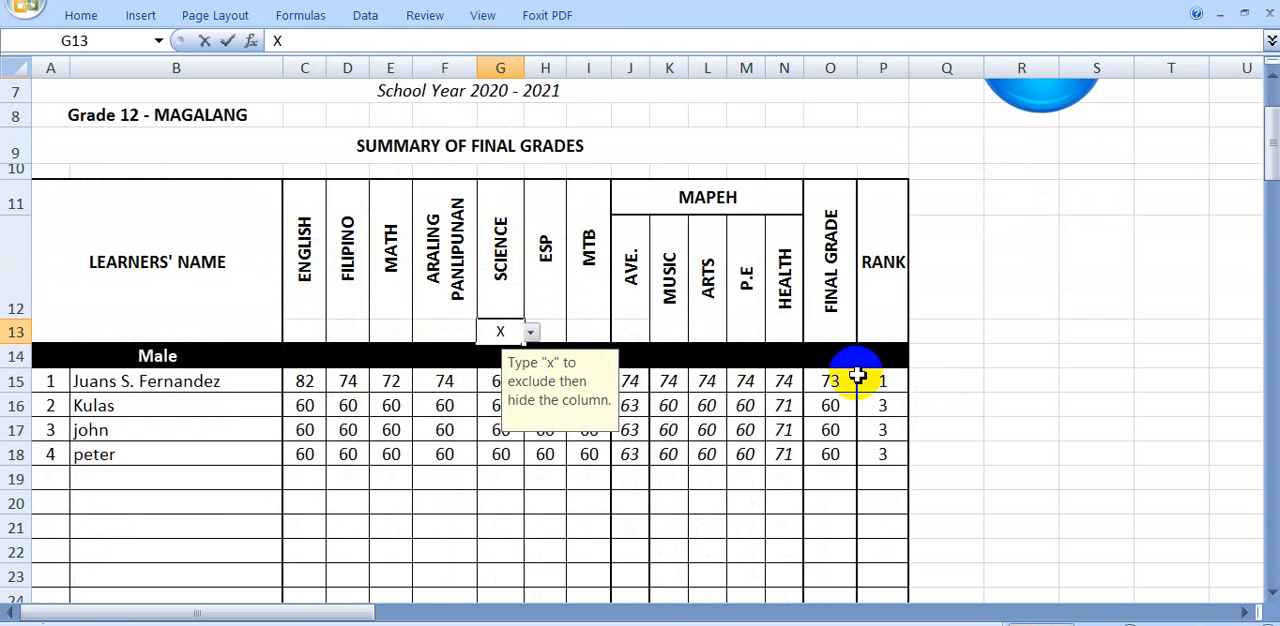
{"action": "left_click", "coordinate": [934, 383]}
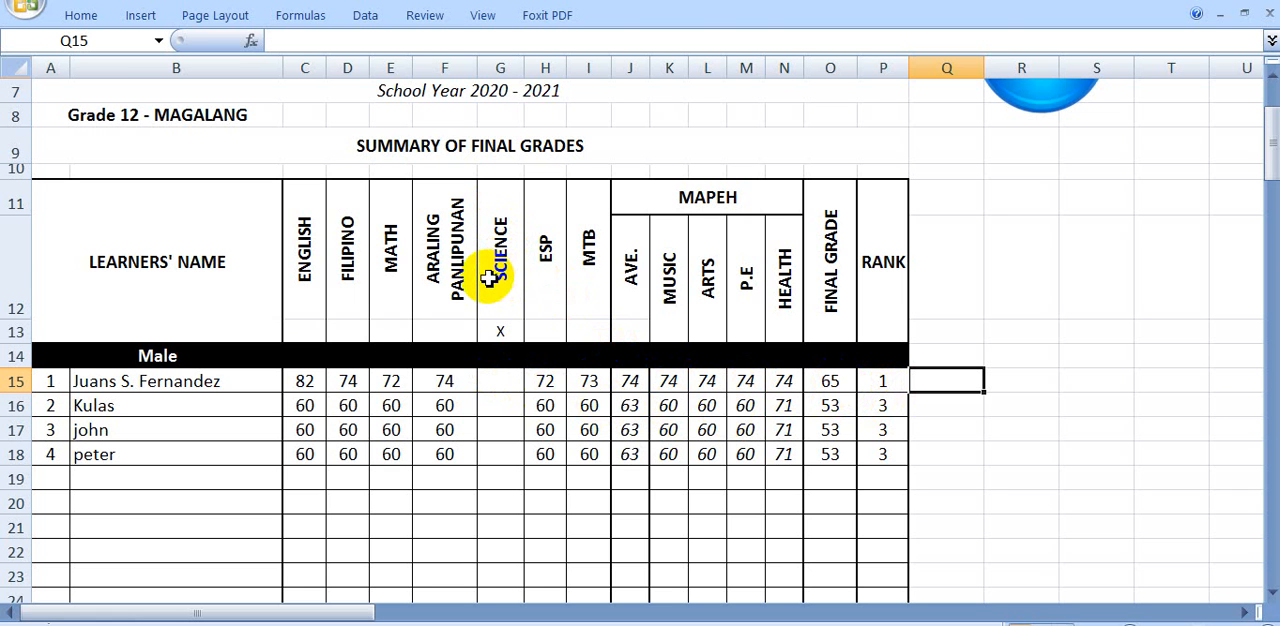
{"action": "left_click", "coordinate": [1005, 270]}
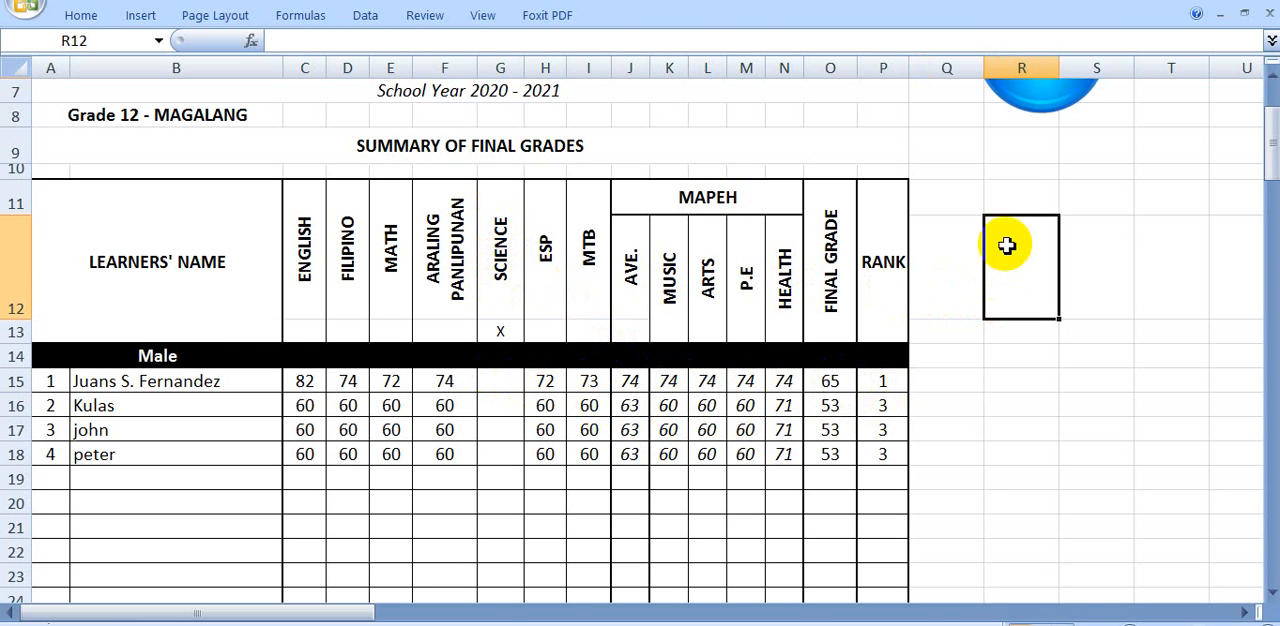
Return to the home sheet and clear Science from the list of learning areas
{"action": "left_click", "coordinate": [1034, 112]}
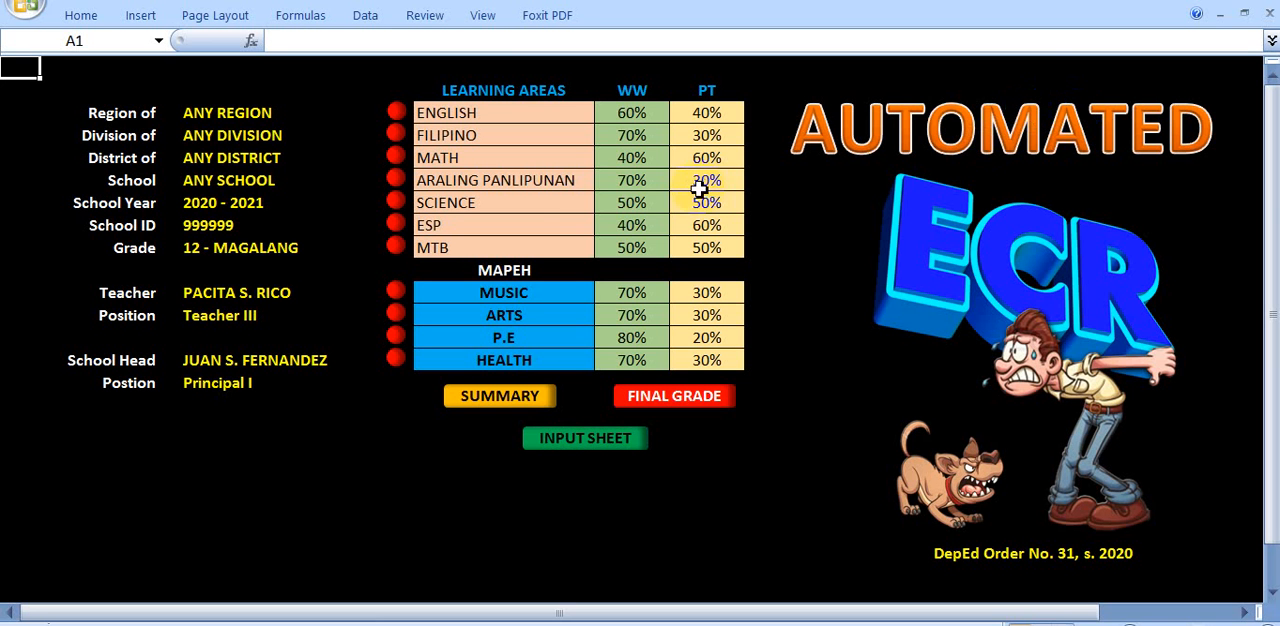
{"action": "left_click", "coordinate": [514, 204]}
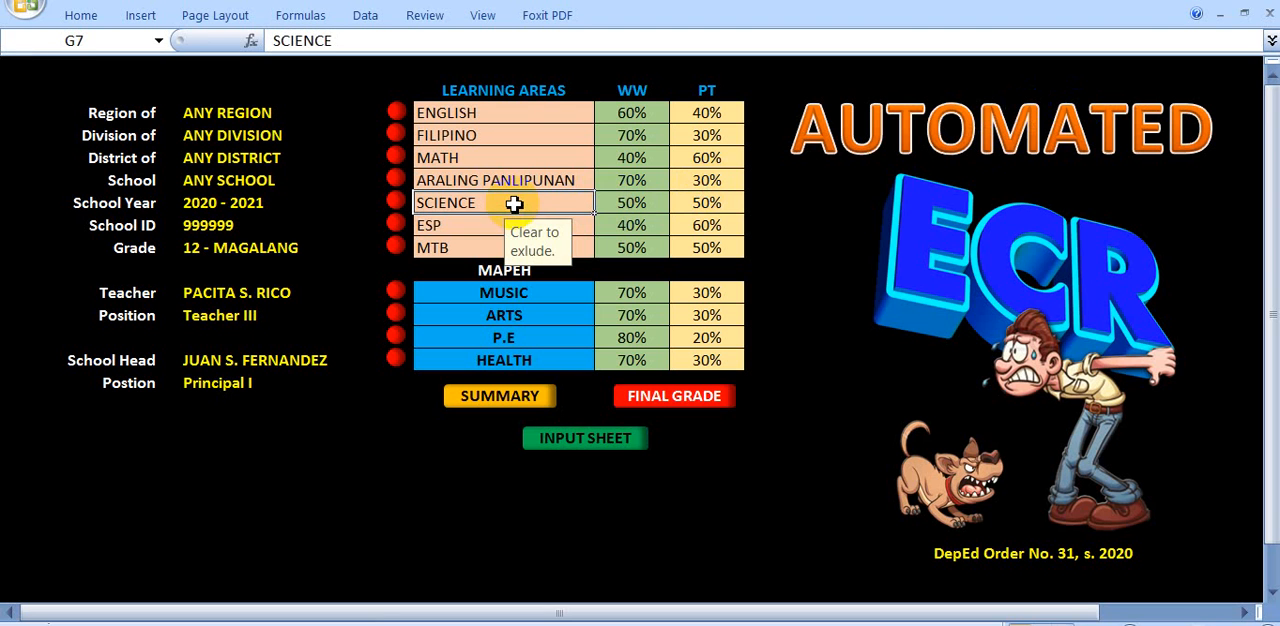
{"action": "key", "text": "BackSpace"}
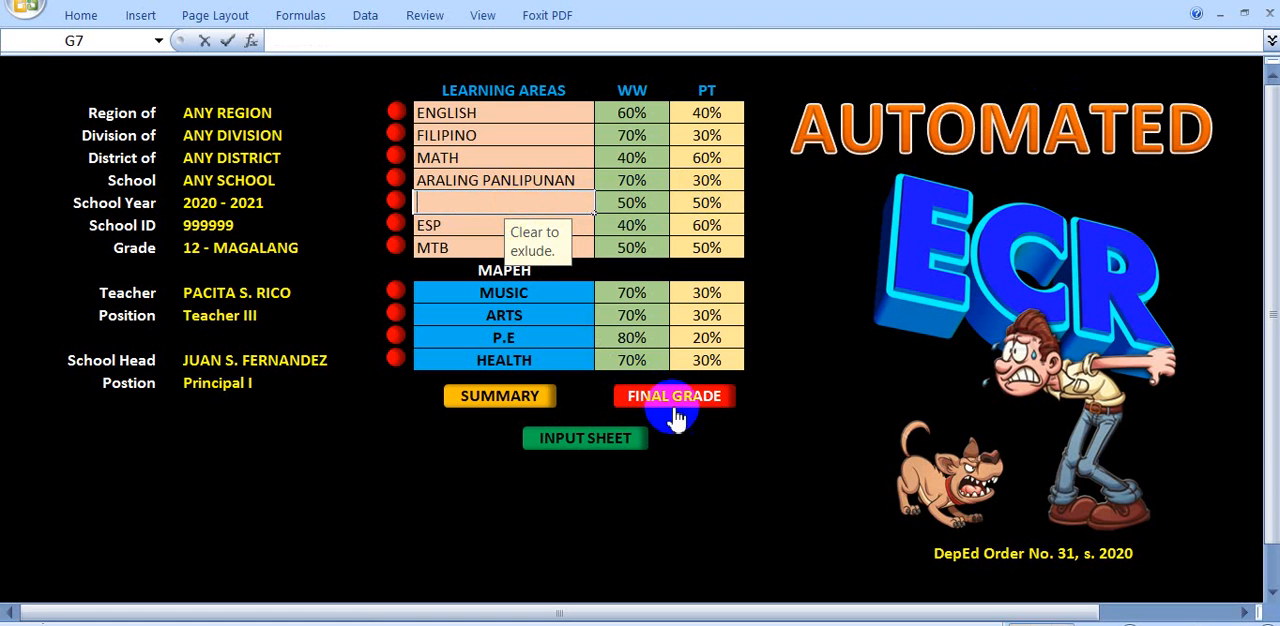
{"action": "left_click", "coordinate": [765, 490]}
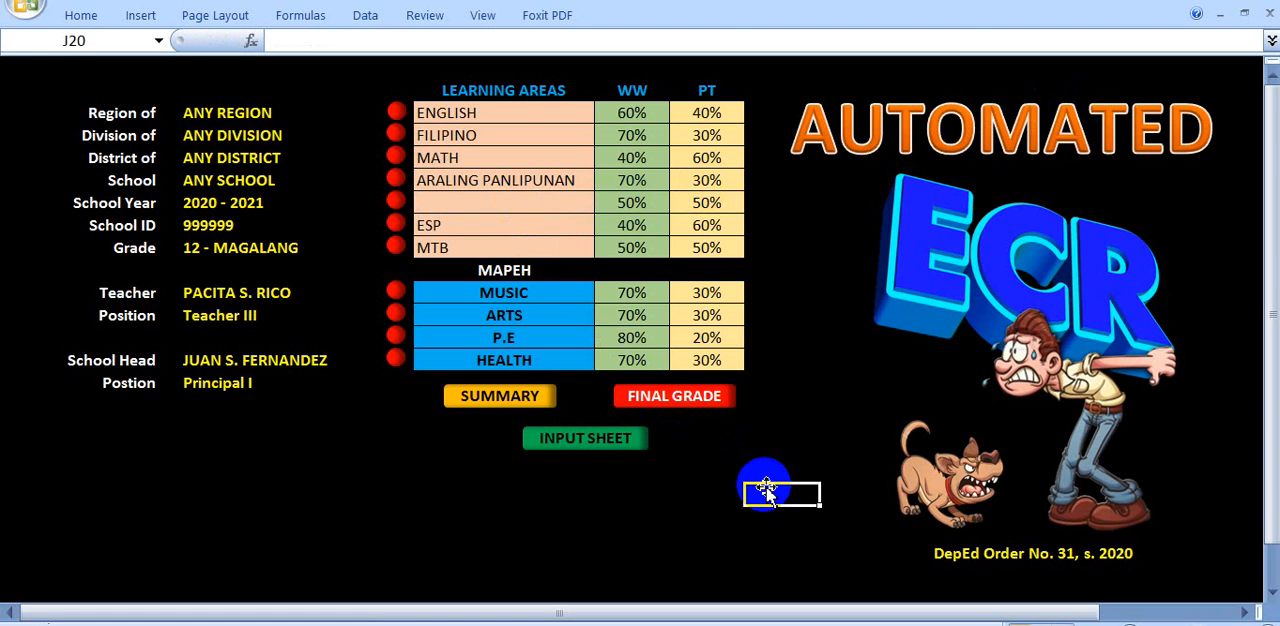
Open the summary of final grades, check the learners' final grades and ranks, and return to the home sheet
{"action": "left_click", "coordinate": [680, 400]}
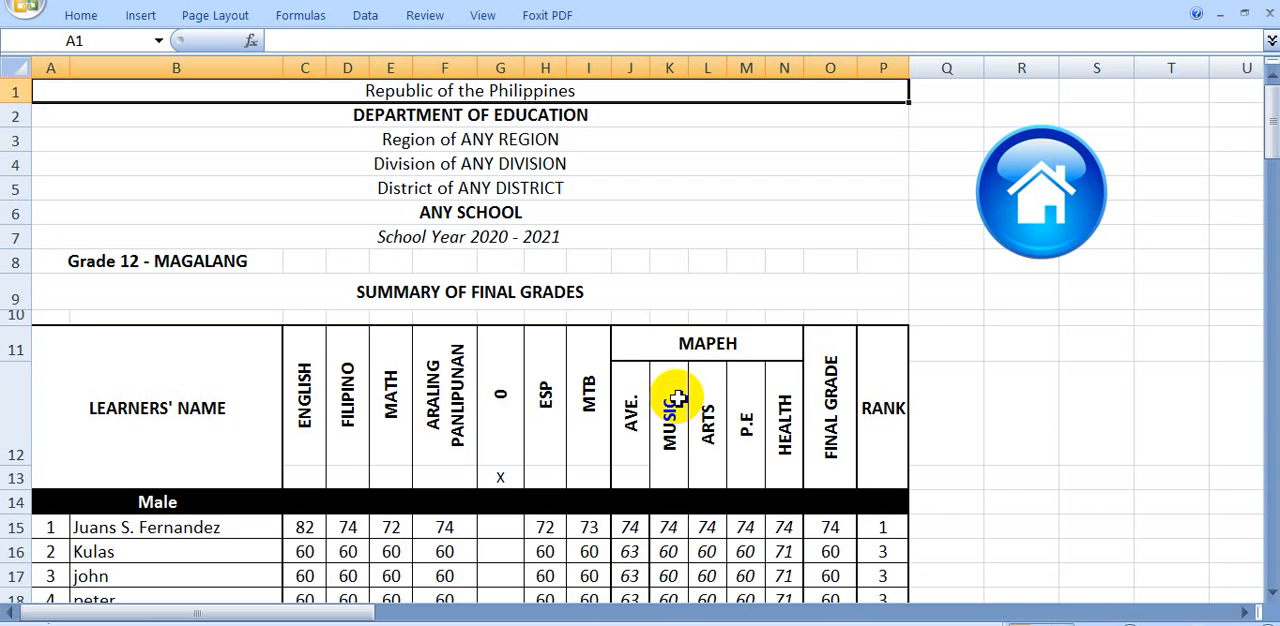
{"action": "scroll", "coordinate": [870, 412], "scroll_direction": "up", "scroll_amount": 3}
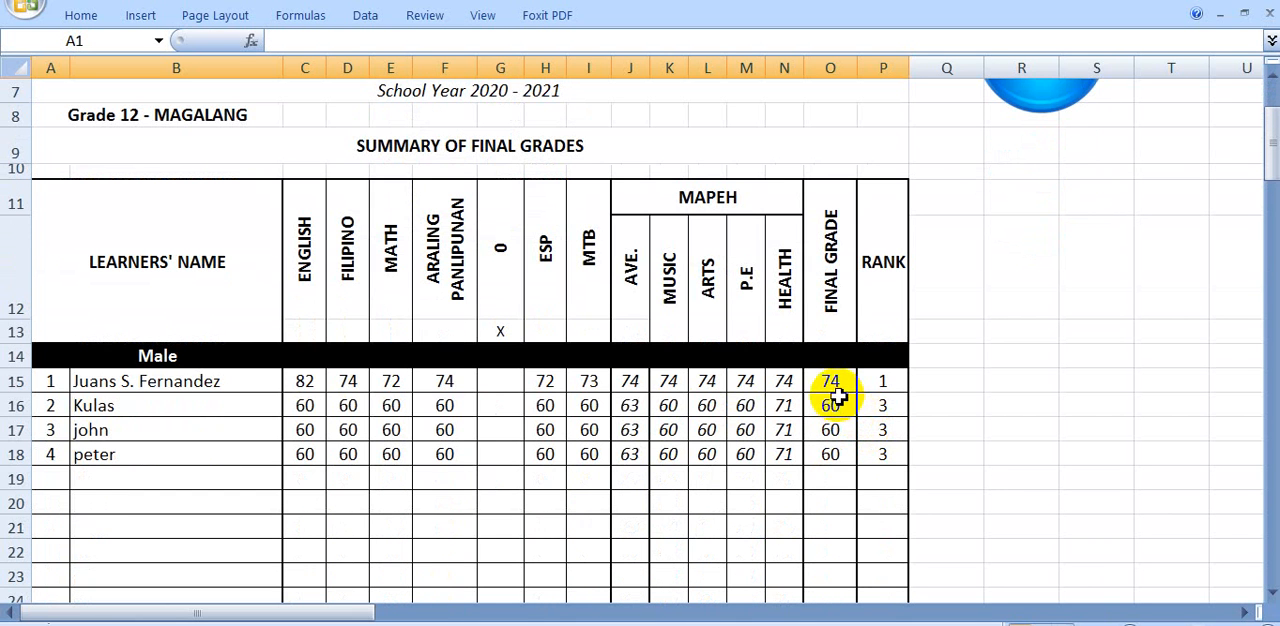
{"action": "left_click", "coordinate": [876, 386]}
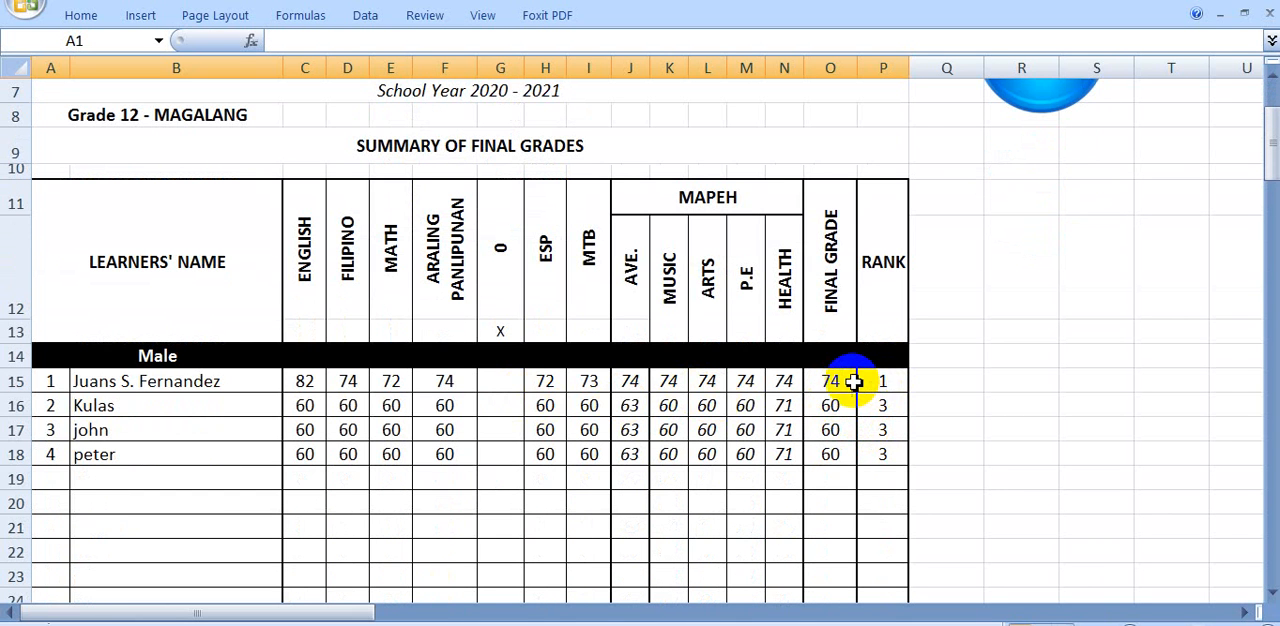
{"action": "scroll", "coordinate": [900, 380], "scroll_direction": "up", "scroll_amount": 2}
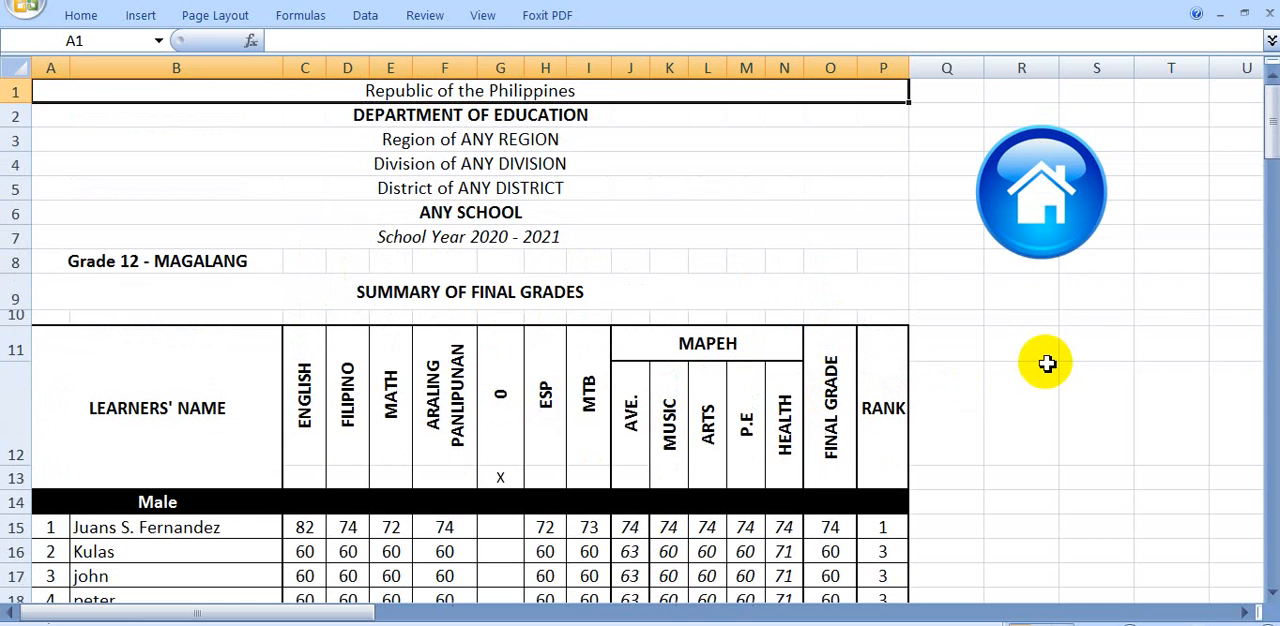
{"action": "left_click", "coordinate": [1045, 230]}
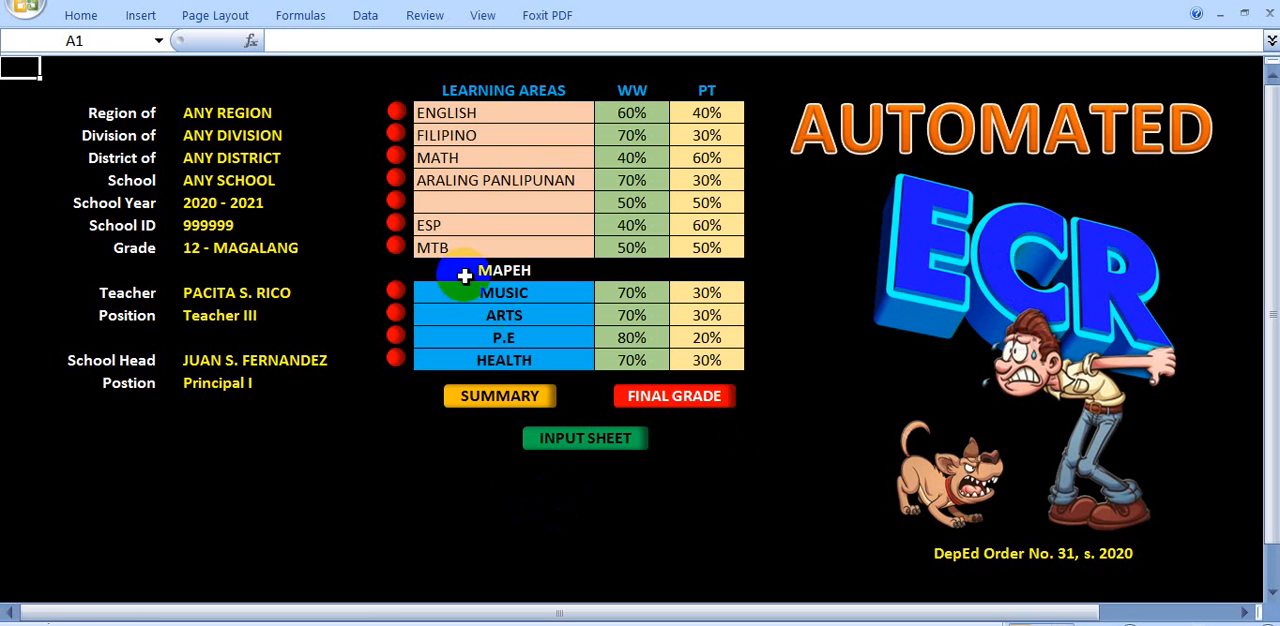
Clear ESP and MTB from the list of learning areas and open the summary of final grades
{"action": "left_click", "coordinate": [441, 224]}
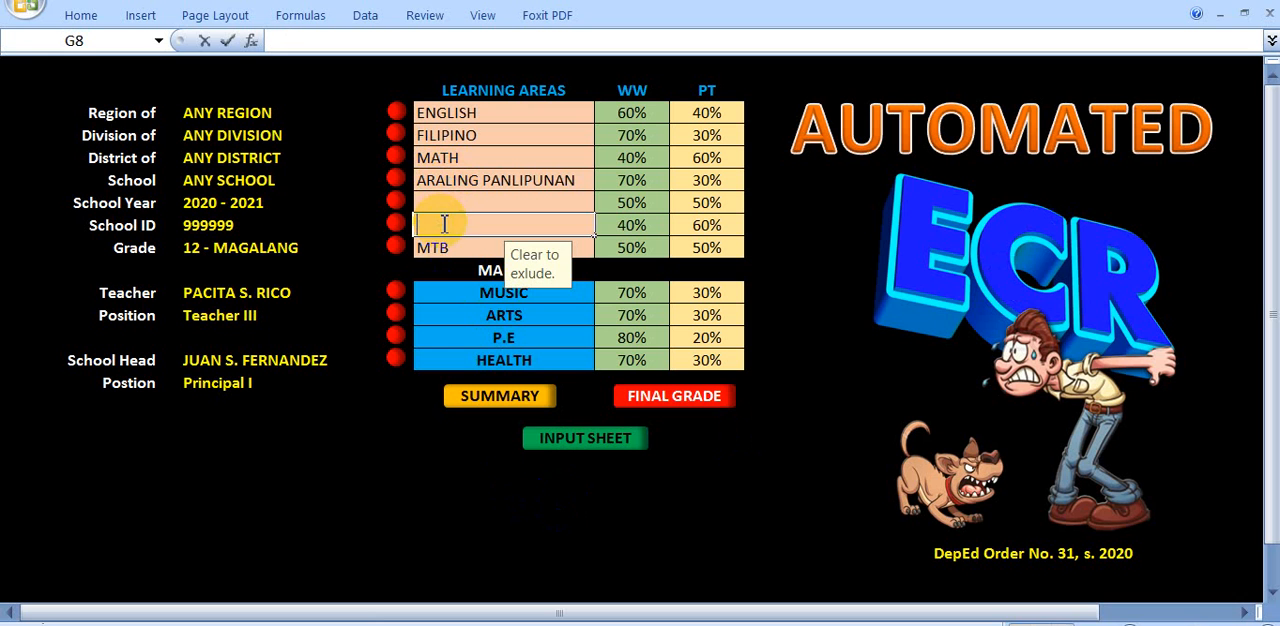
{"action": "left_click", "coordinate": [444, 250]}
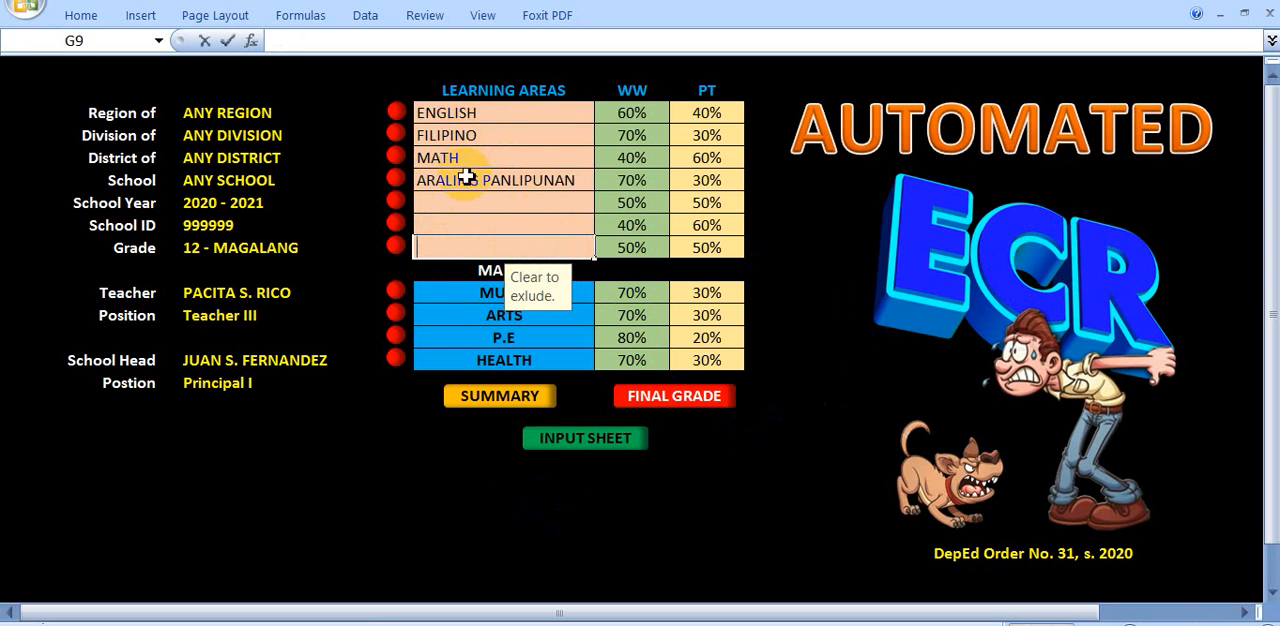
{"action": "left_click", "coordinate": [680, 406]}
{"action": "left_click", "coordinate": [687, 399]}
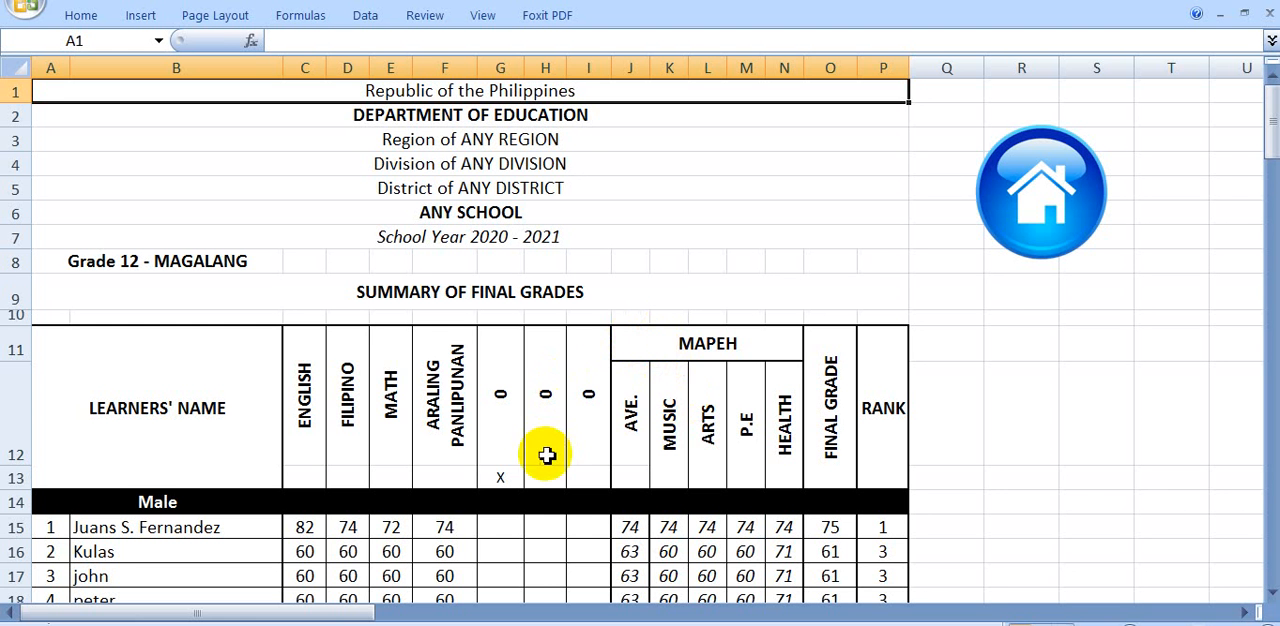
Mark the two cleared learning area columns, H and I, with an X to exclude them from the final grades
{"action": "left_click", "coordinate": [549, 473]}
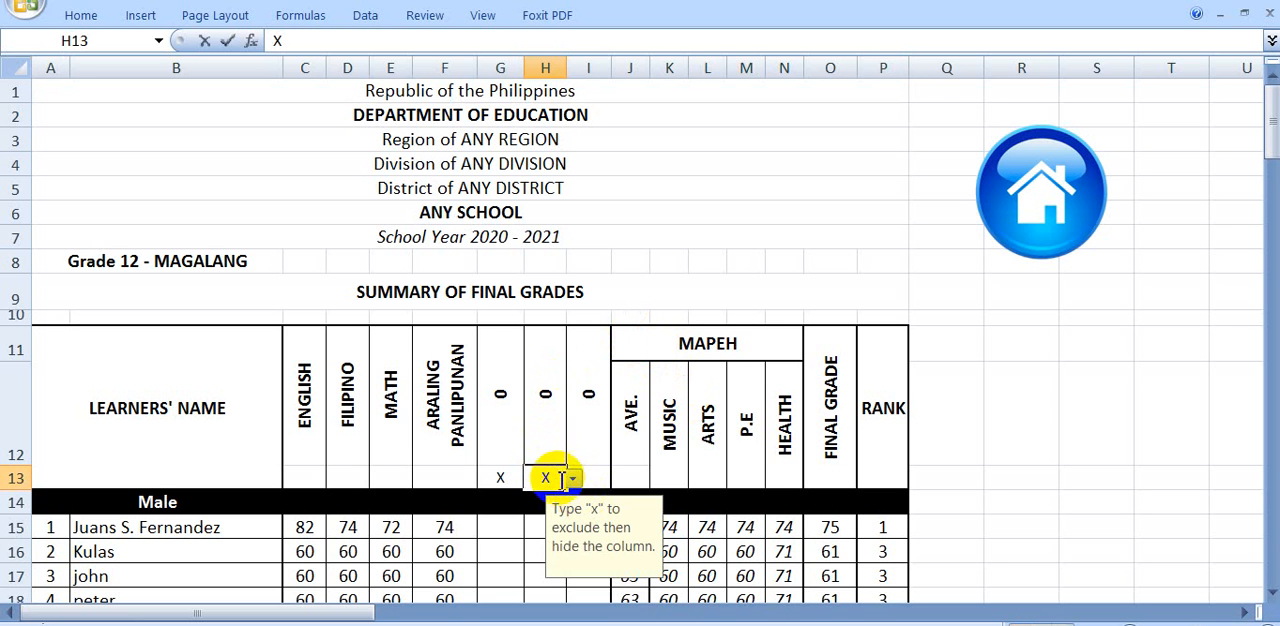
{"action": "left_click", "coordinate": [1035, 452]}
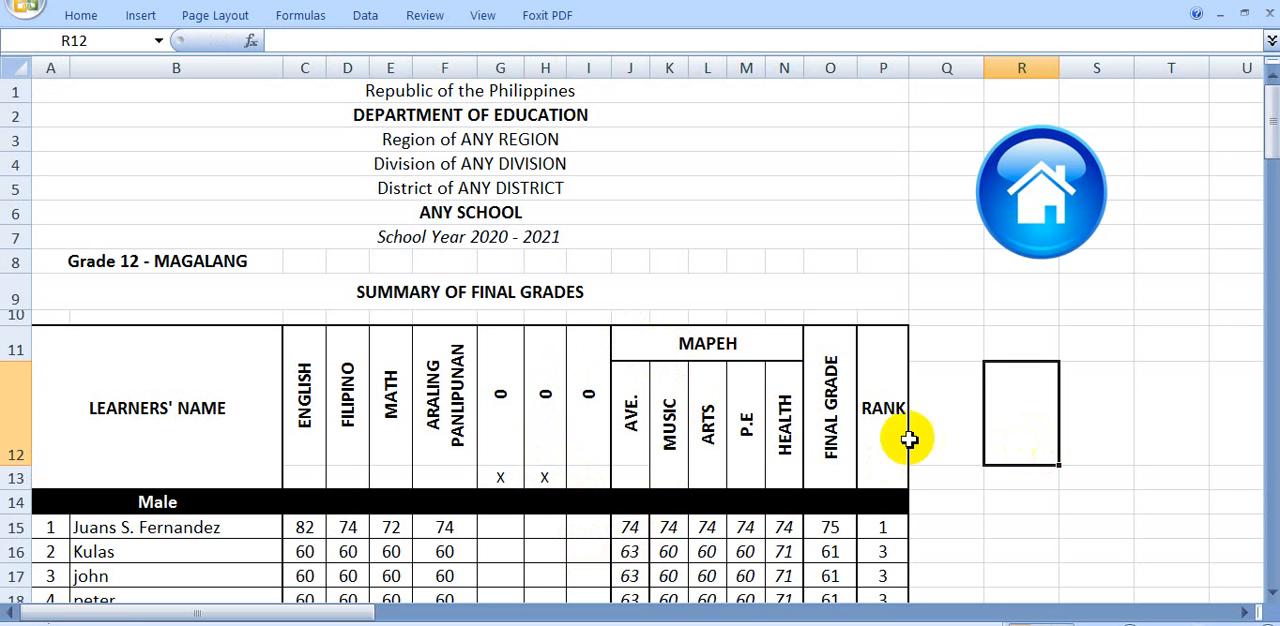
{"action": "left_click", "coordinate": [593, 480]}
{"action": "type", "text": "X"}
{"action": "left_click", "coordinate": [1063, 478]}
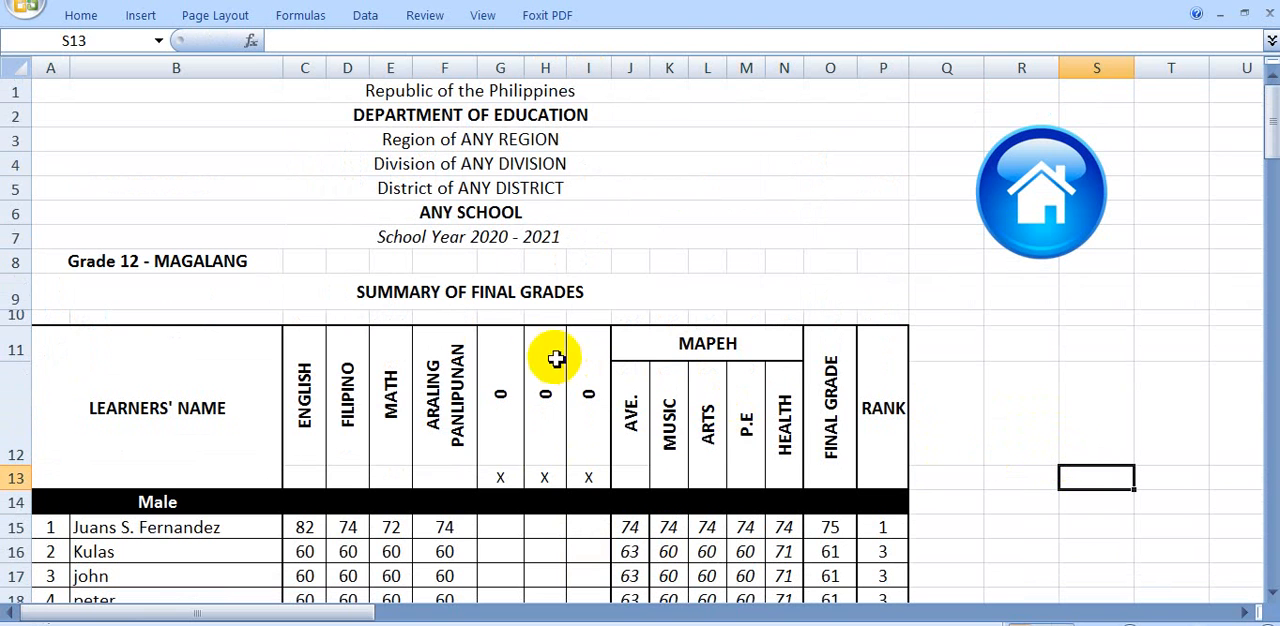
Hide the three excluded learning area columns, G to I, in the summary of final grades
{"action": "left_click", "coordinate": [495, 66]}
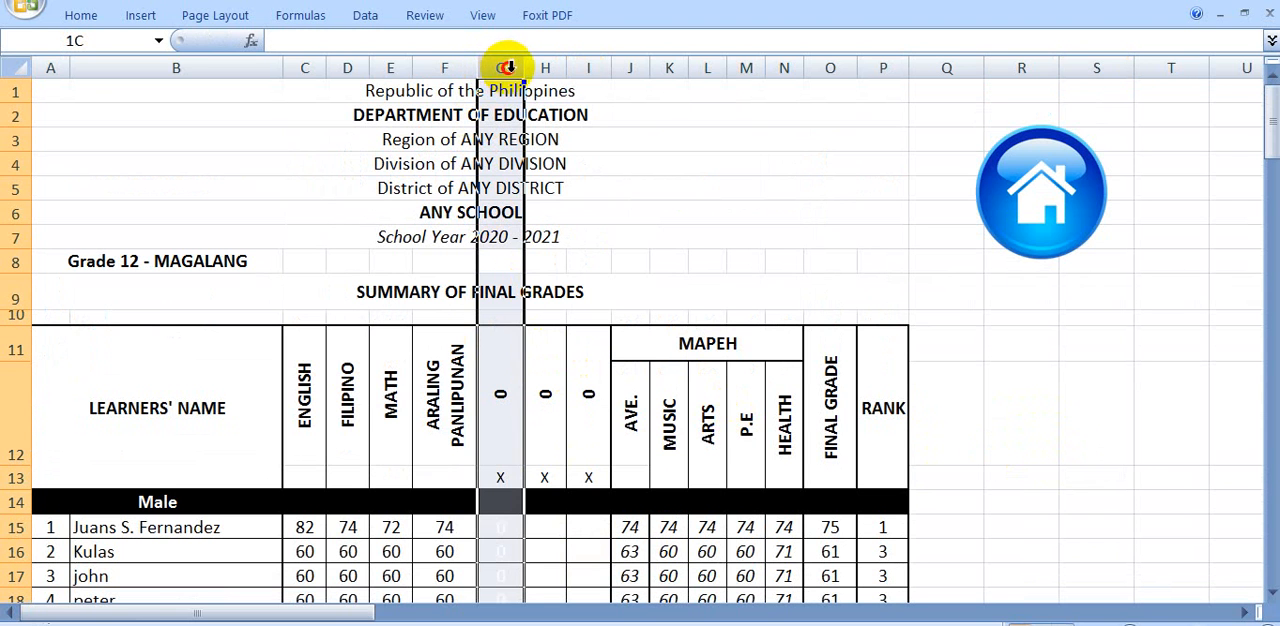
{"action": "left_click_drag", "start_coordinate": [525, 67], "coordinate": [592, 70]}
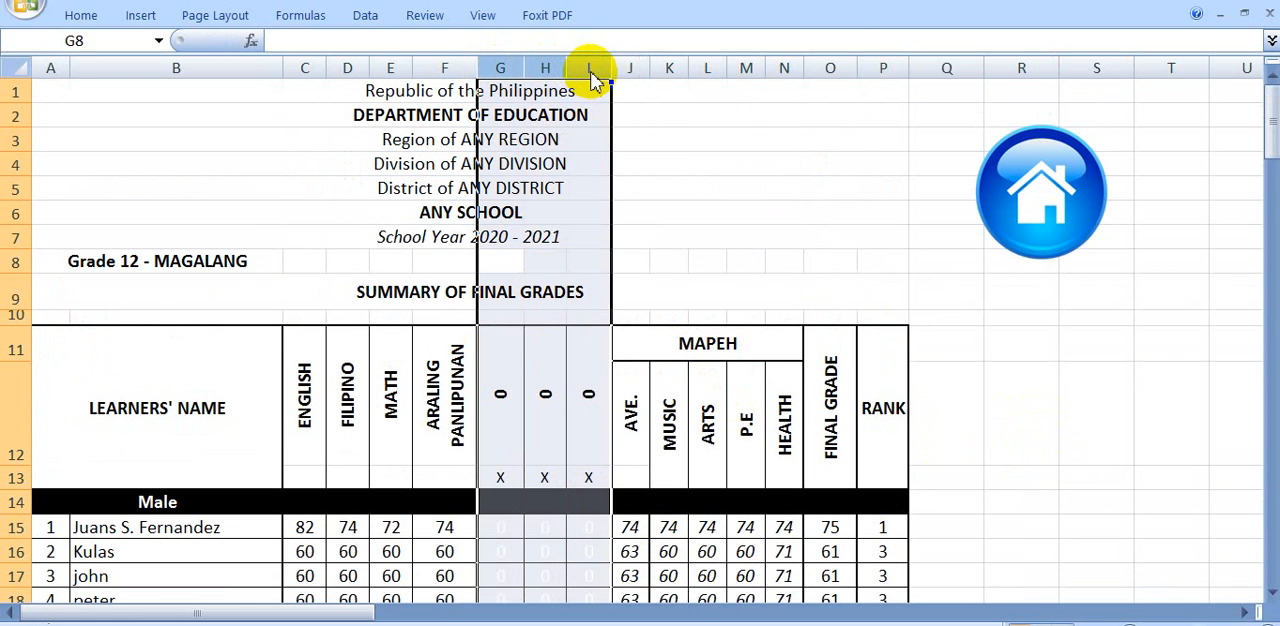
{"action": "right_click", "coordinate": [592, 80]}
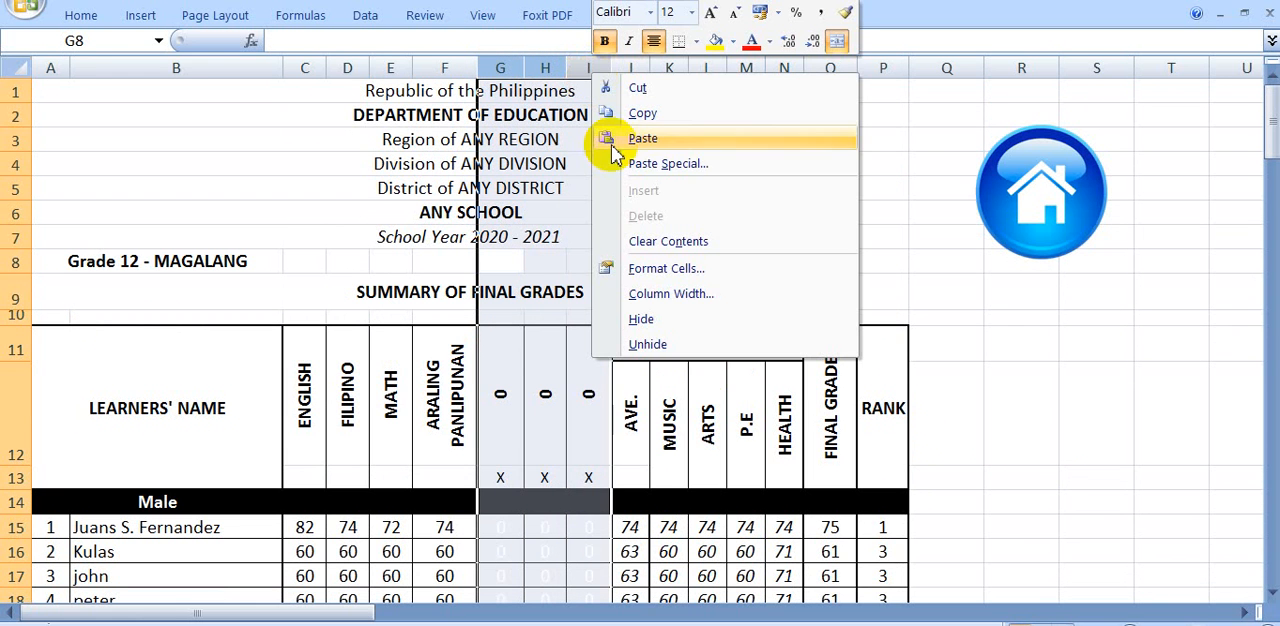
{"action": "left_click", "coordinate": [640, 321]}
{"action": "left_click", "coordinate": [871, 409]}
Review the learner rows and remaining learning areas in the summary of final grades, and return to the home sheet
{"action": "scroll", "coordinate": [871, 409], "scroll_direction": "down", "scroll_amount": 5}
{"action": "scroll", "coordinate": [871, 409], "scroll_direction": "up", "scroll_amount": 3}
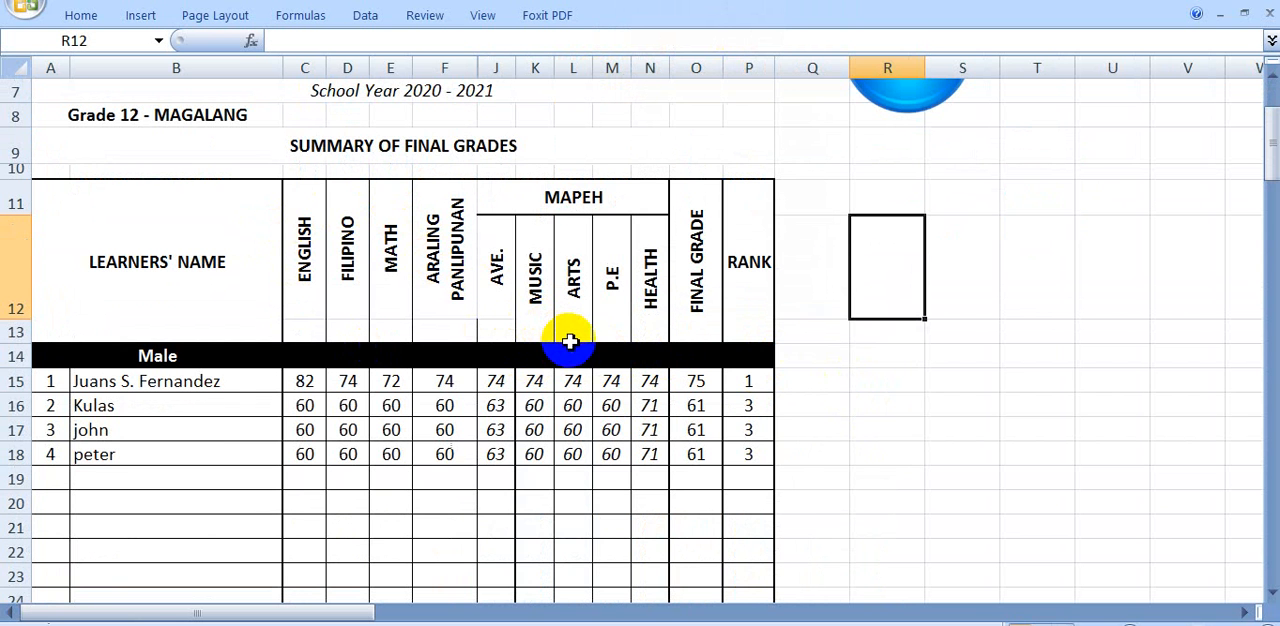
{"action": "scroll", "coordinate": [723, 369], "scroll_direction": "down", "scroll_amount": 2}
{"action": "scroll", "coordinate": [726, 366], "scroll_direction": "up", "scroll_amount": 3}
{"action": "scroll", "coordinate": [808, 366], "scroll_direction": "down", "scroll_amount": 2}
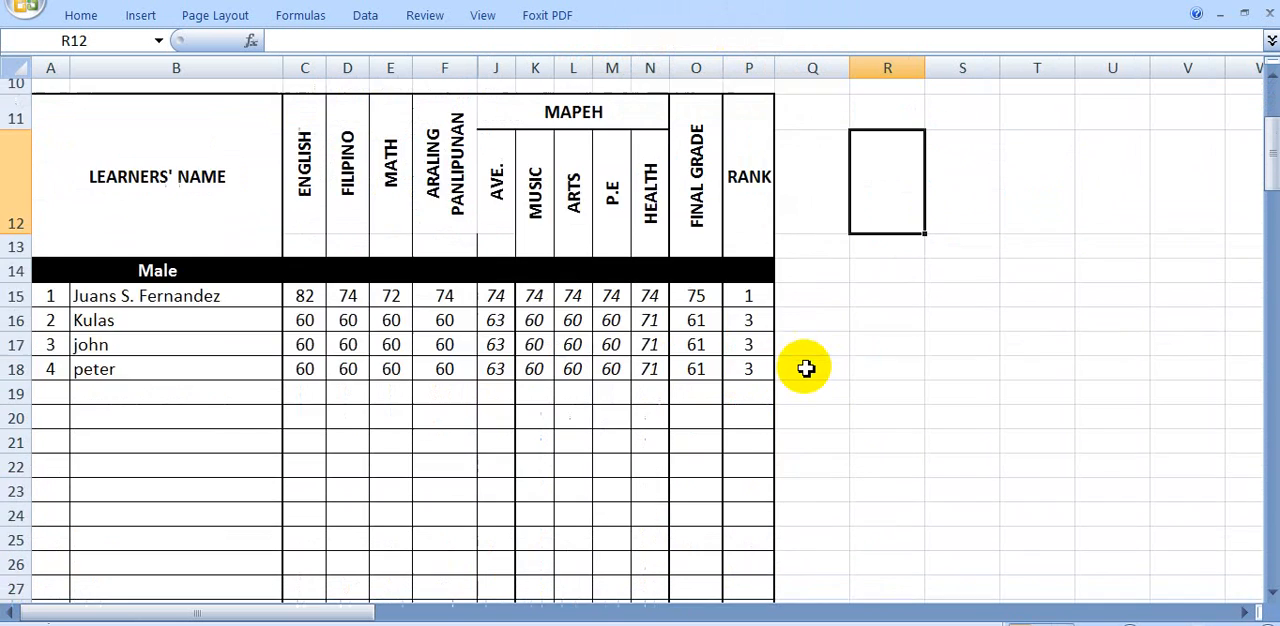
{"action": "scroll", "coordinate": [806, 369], "scroll_direction": "up", "scroll_amount": 1}
{"action": "scroll", "coordinate": [9, 420], "scroll_direction": "down", "scroll_amount": 2}
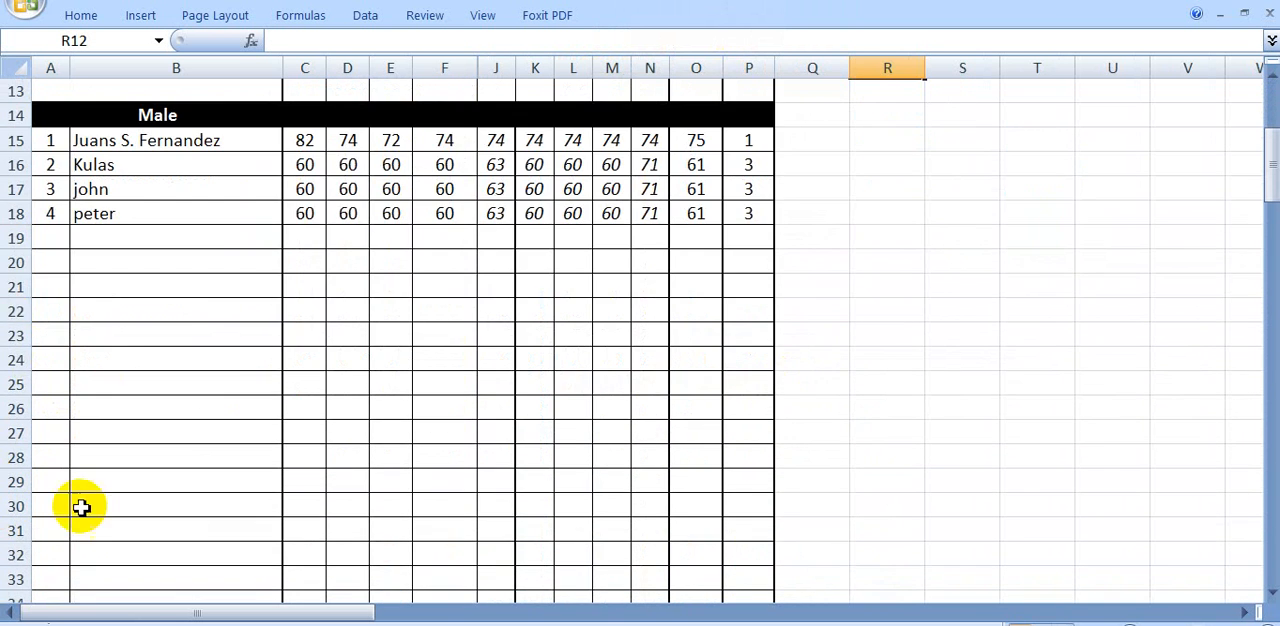
{"action": "scroll", "coordinate": [882, 370], "scroll_direction": "up", "scroll_amount": 2}
{"action": "scroll", "coordinate": [884, 368], "scroll_direction": "up", "scroll_amount": 2}
{"action": "scroll", "coordinate": [500, 392], "scroll_direction": "down", "scroll_amount": 1}
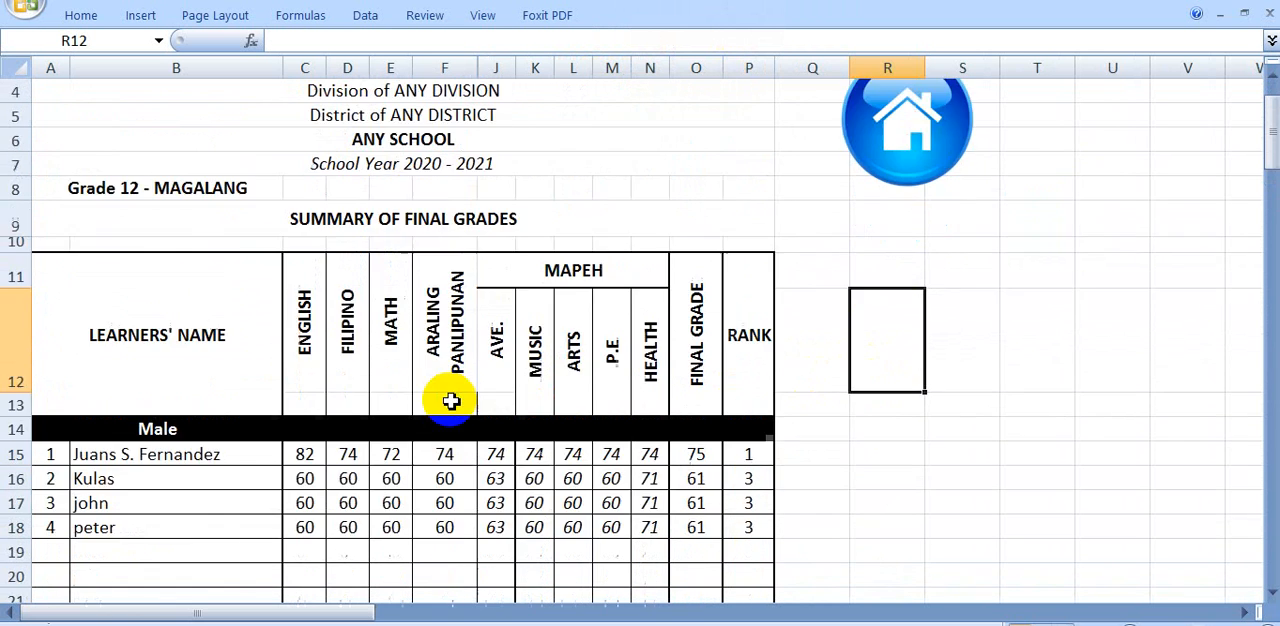
{"action": "scroll", "coordinate": [700, 300], "scroll_direction": "up", "scroll_amount": 1}
{"action": "left_click", "coordinate": [920, 230]}
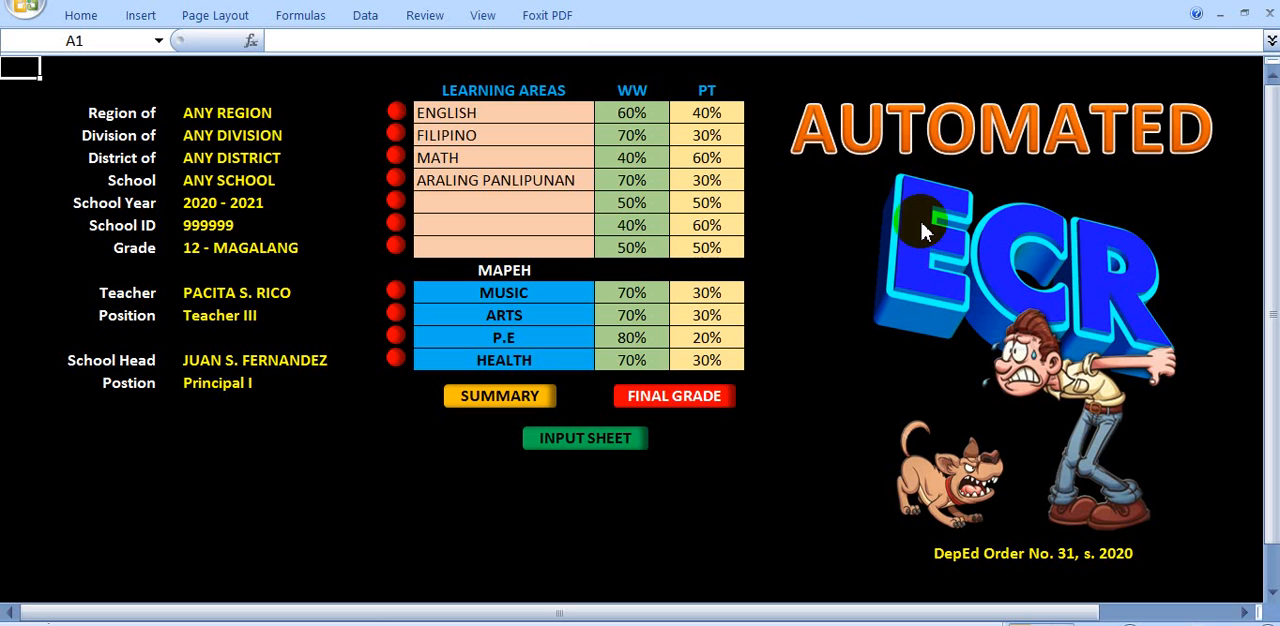